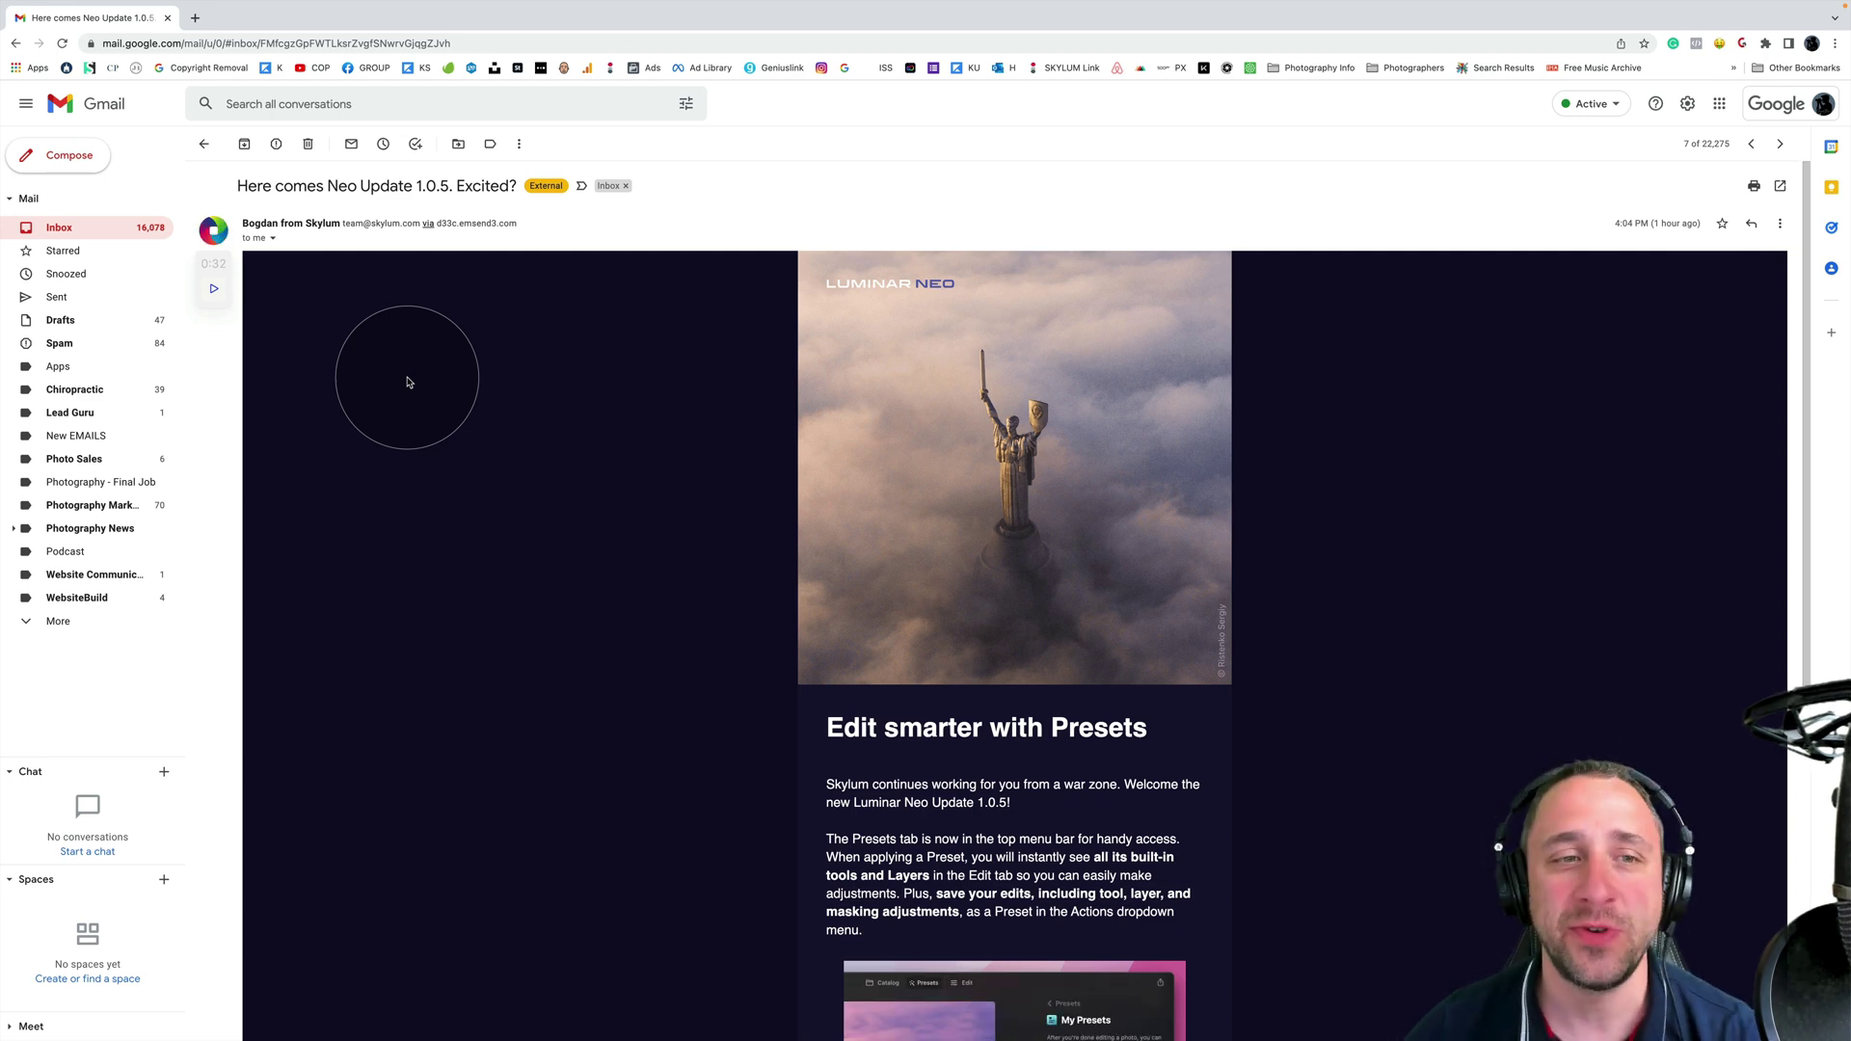
# - Scroll the Skylum email and follow READ NOW to the Luminar Neo 1.0.5 What's New page
pyautogui.press('alt')
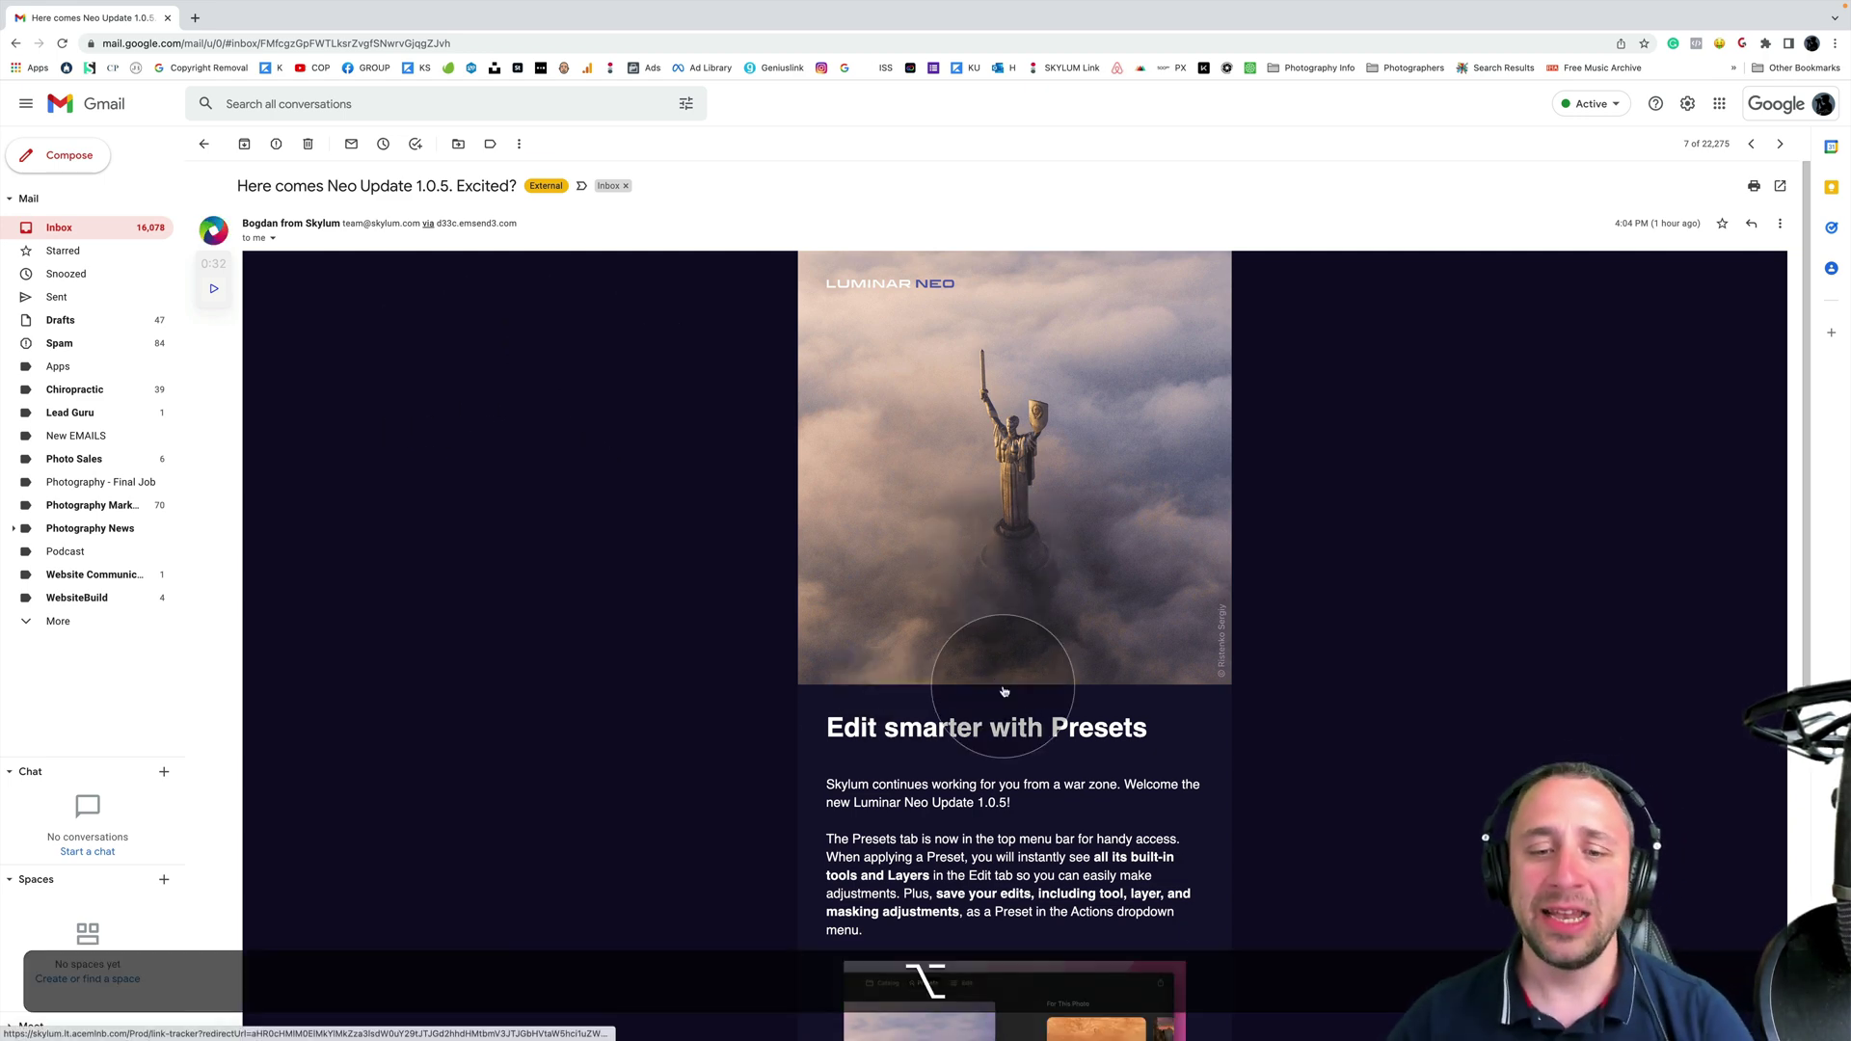
pyautogui.scroll(-6, 1004, 692)
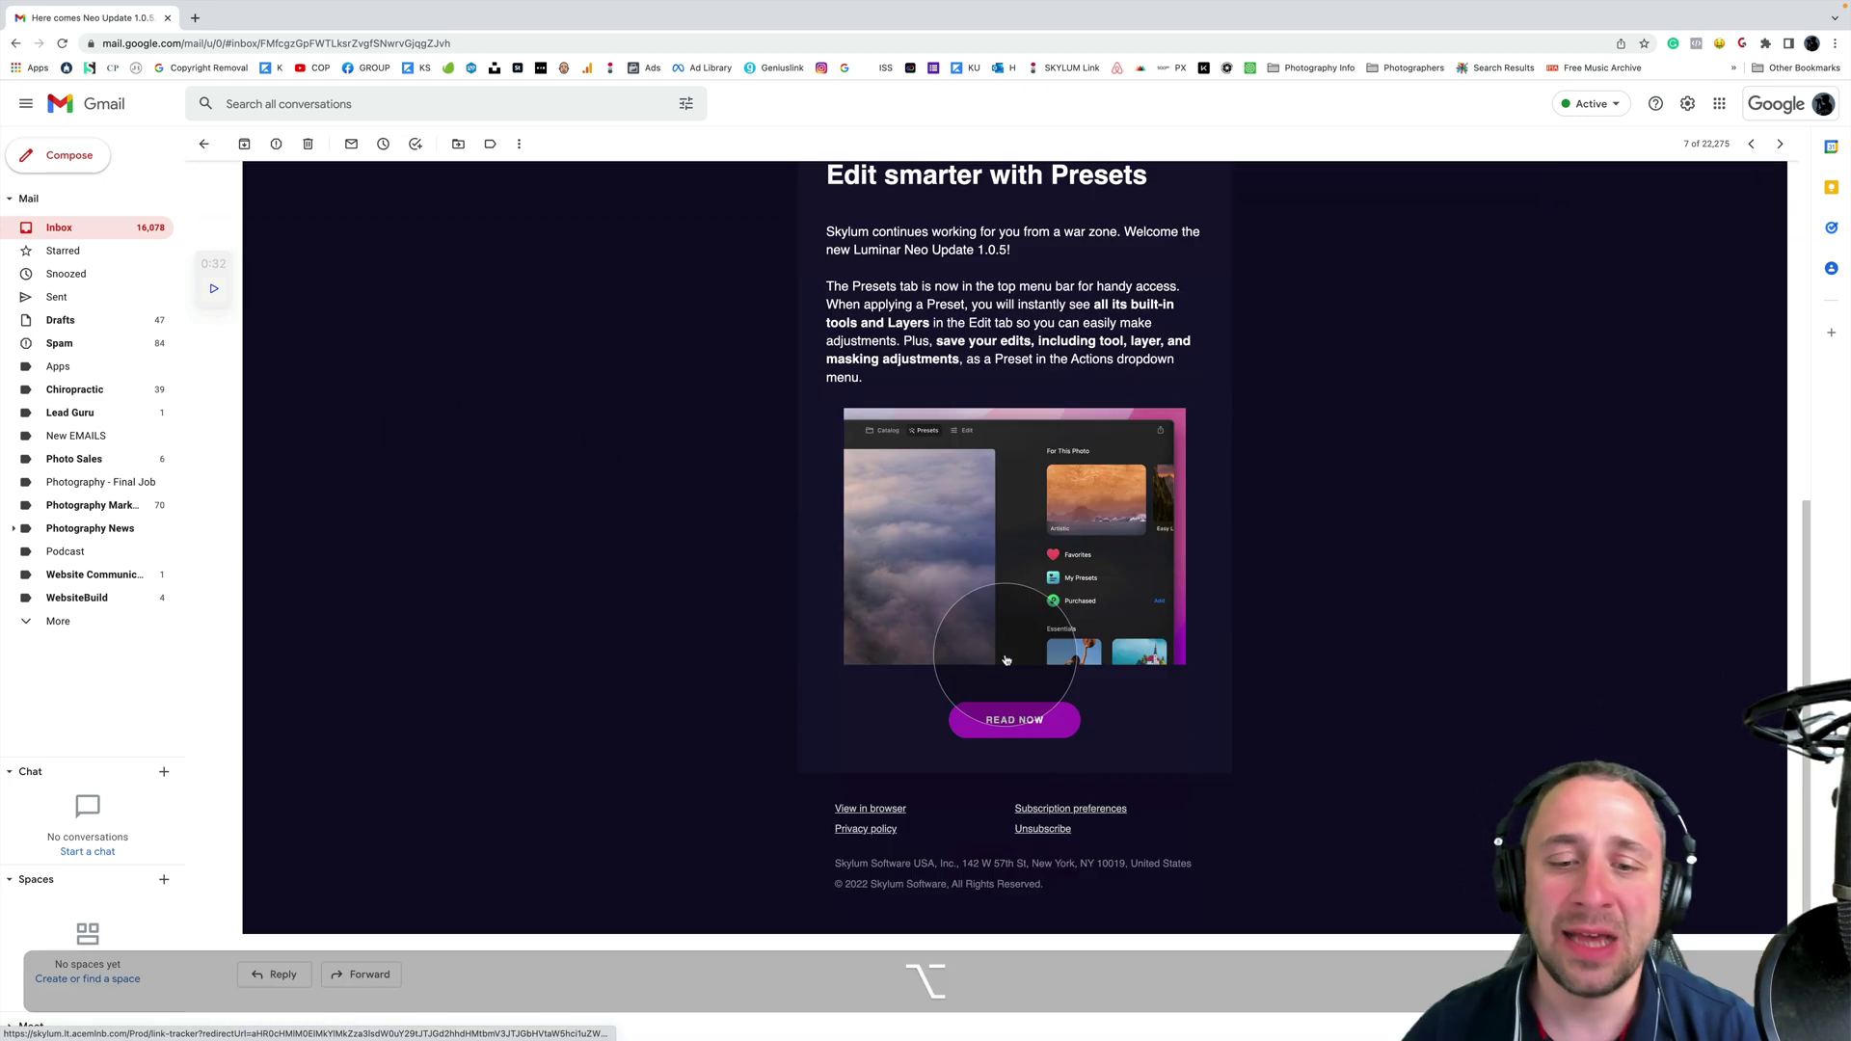
pyautogui.click(1030, 733)
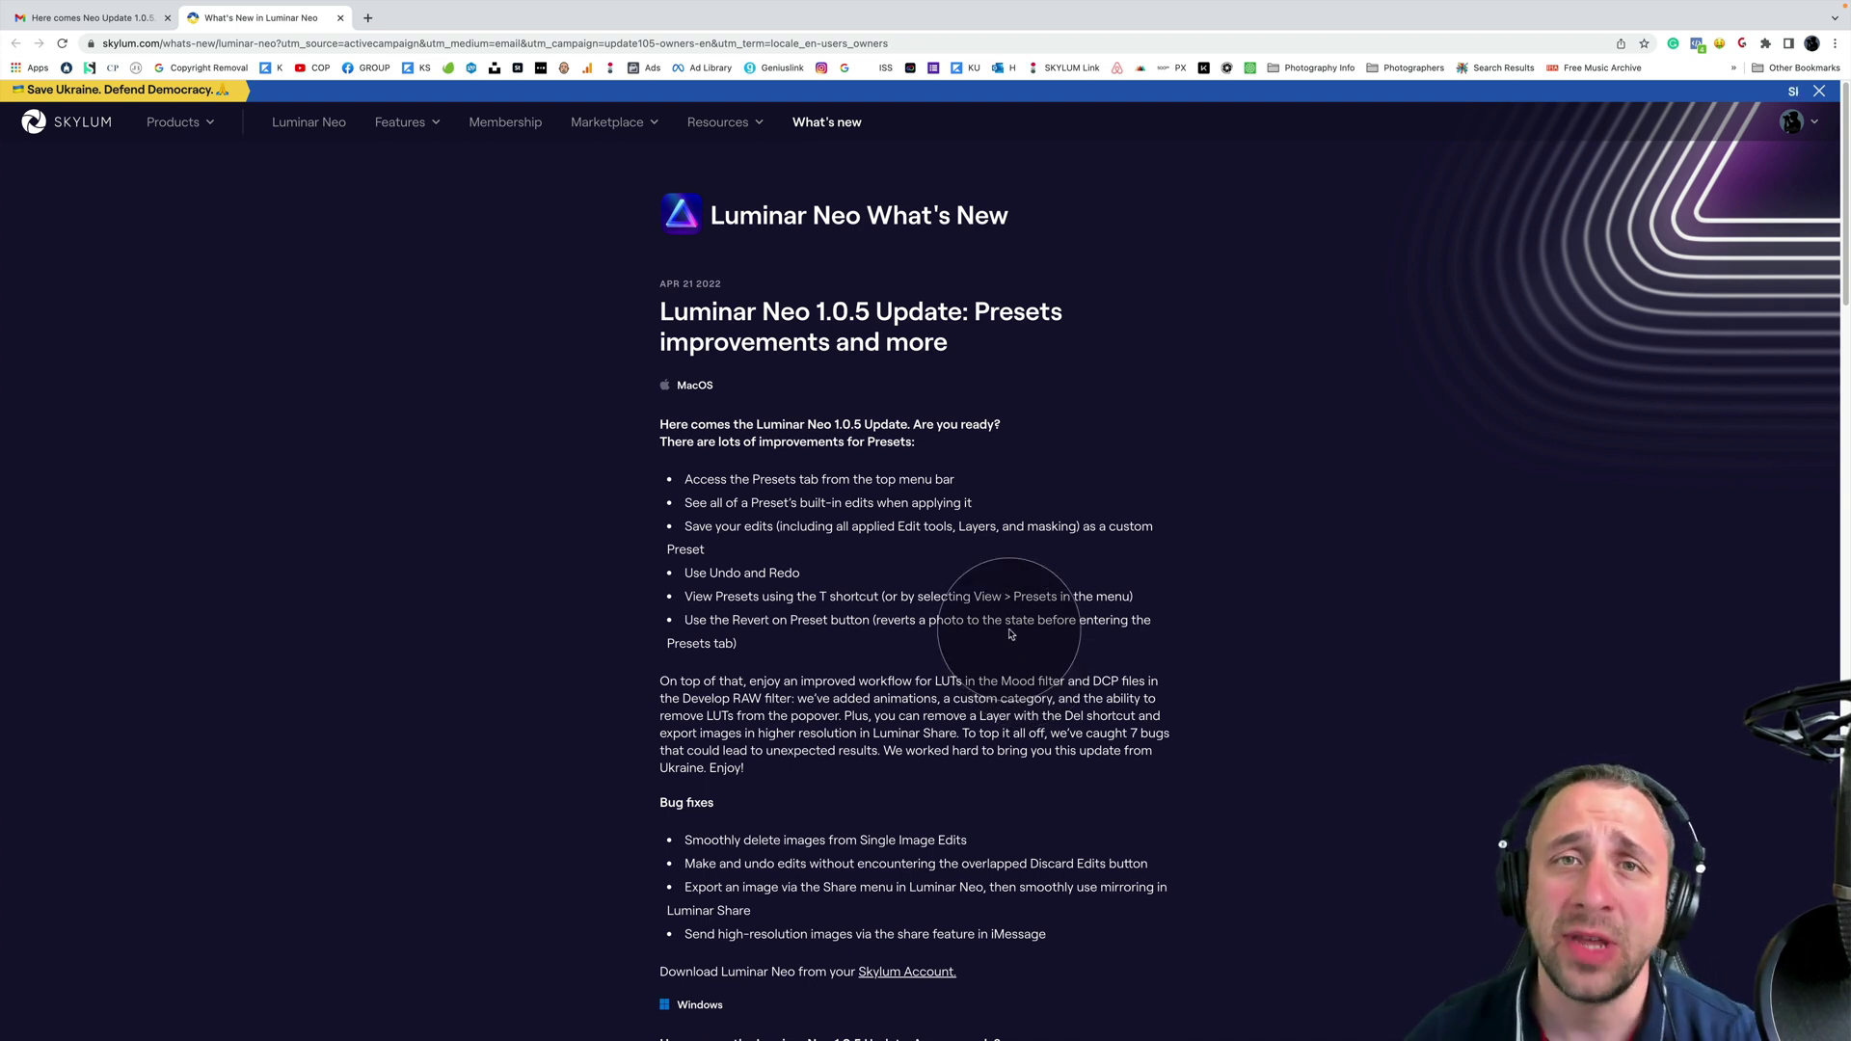
pyautogui.scroll(-1, 993, 606)
pyautogui.scroll(-1, 995, 612)
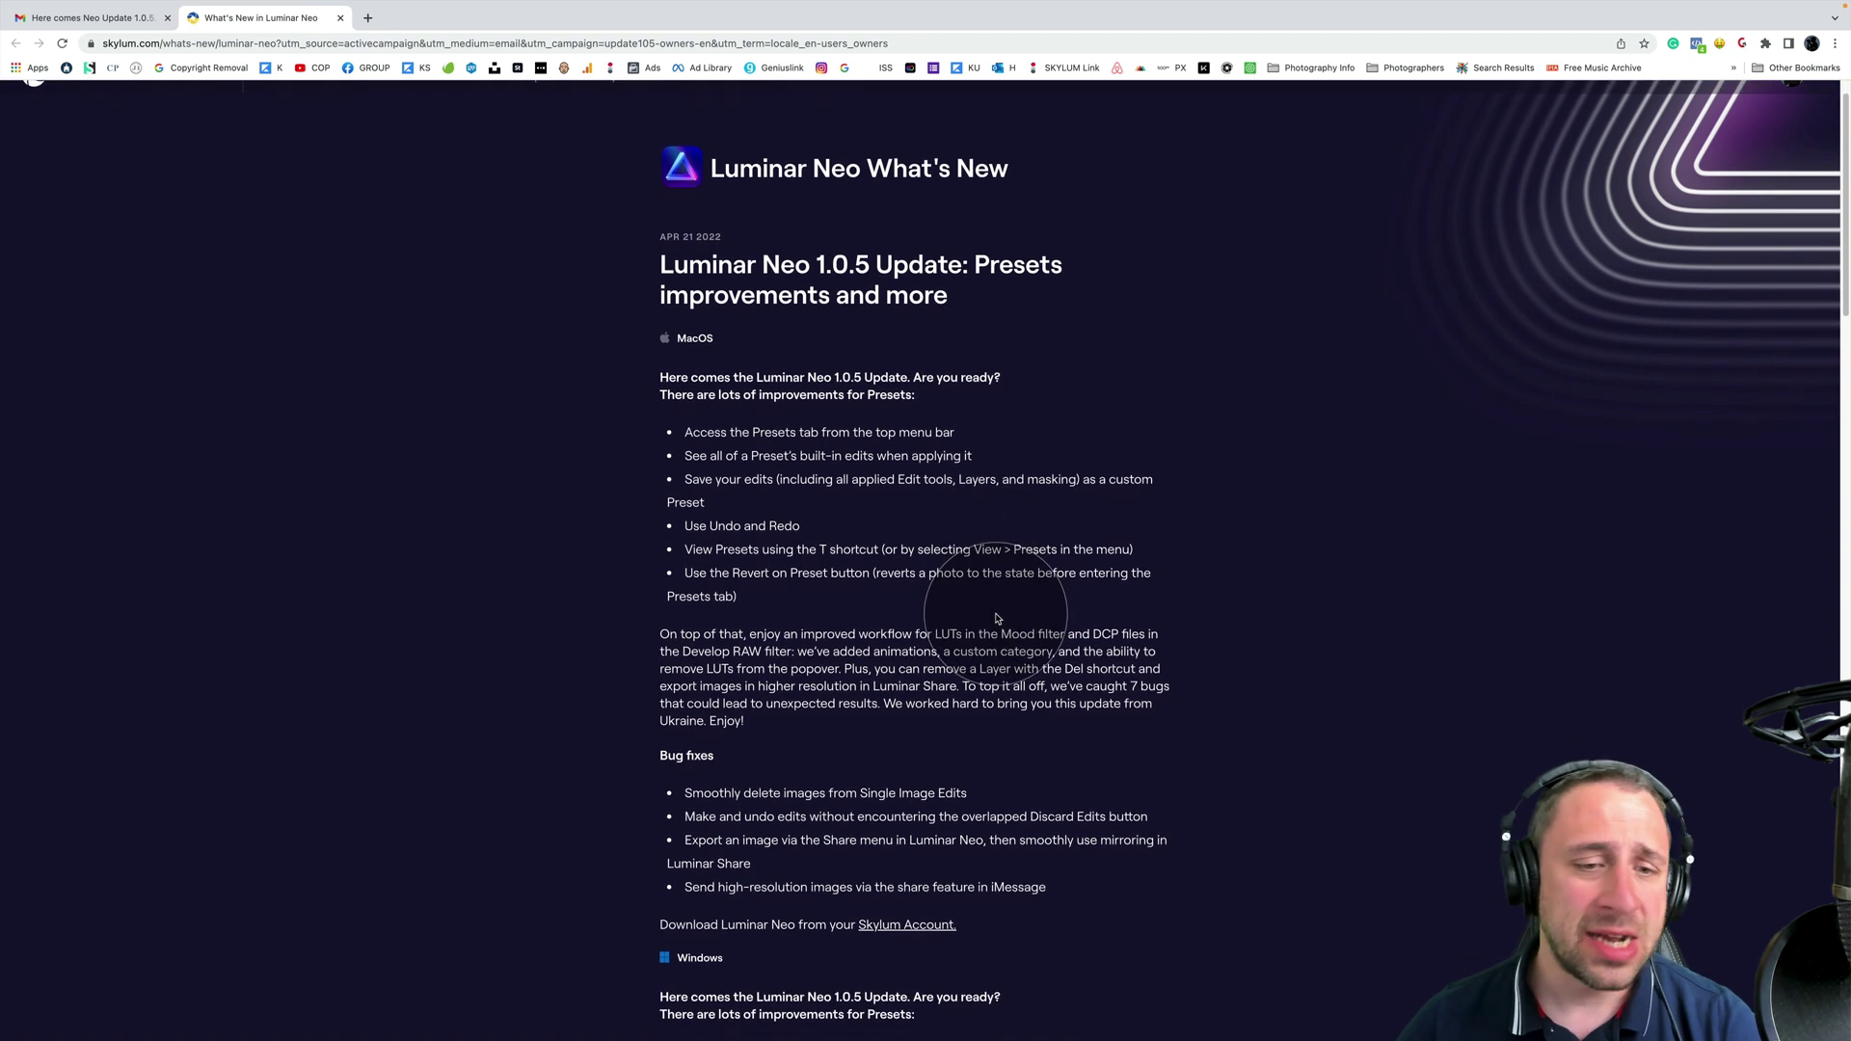
pyautogui.scroll(-1, 997, 618)
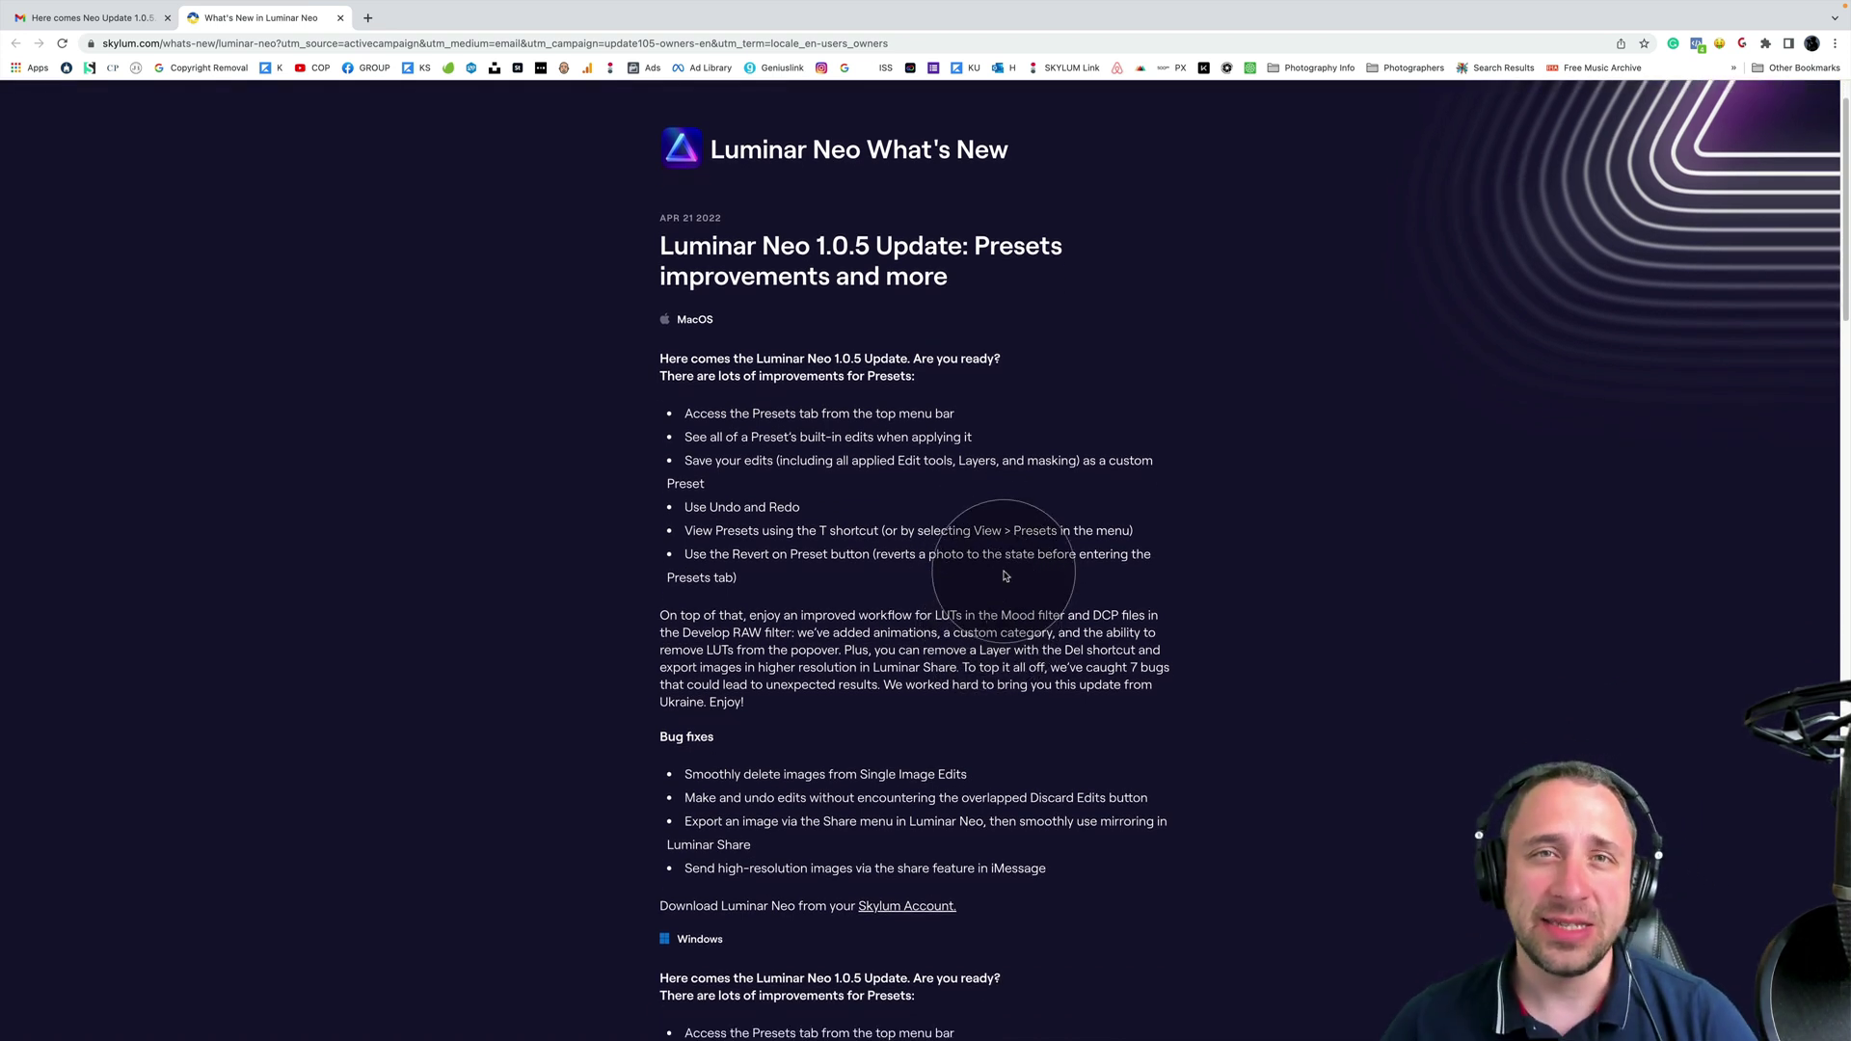
pyautogui.scroll(-4, 964, 614)
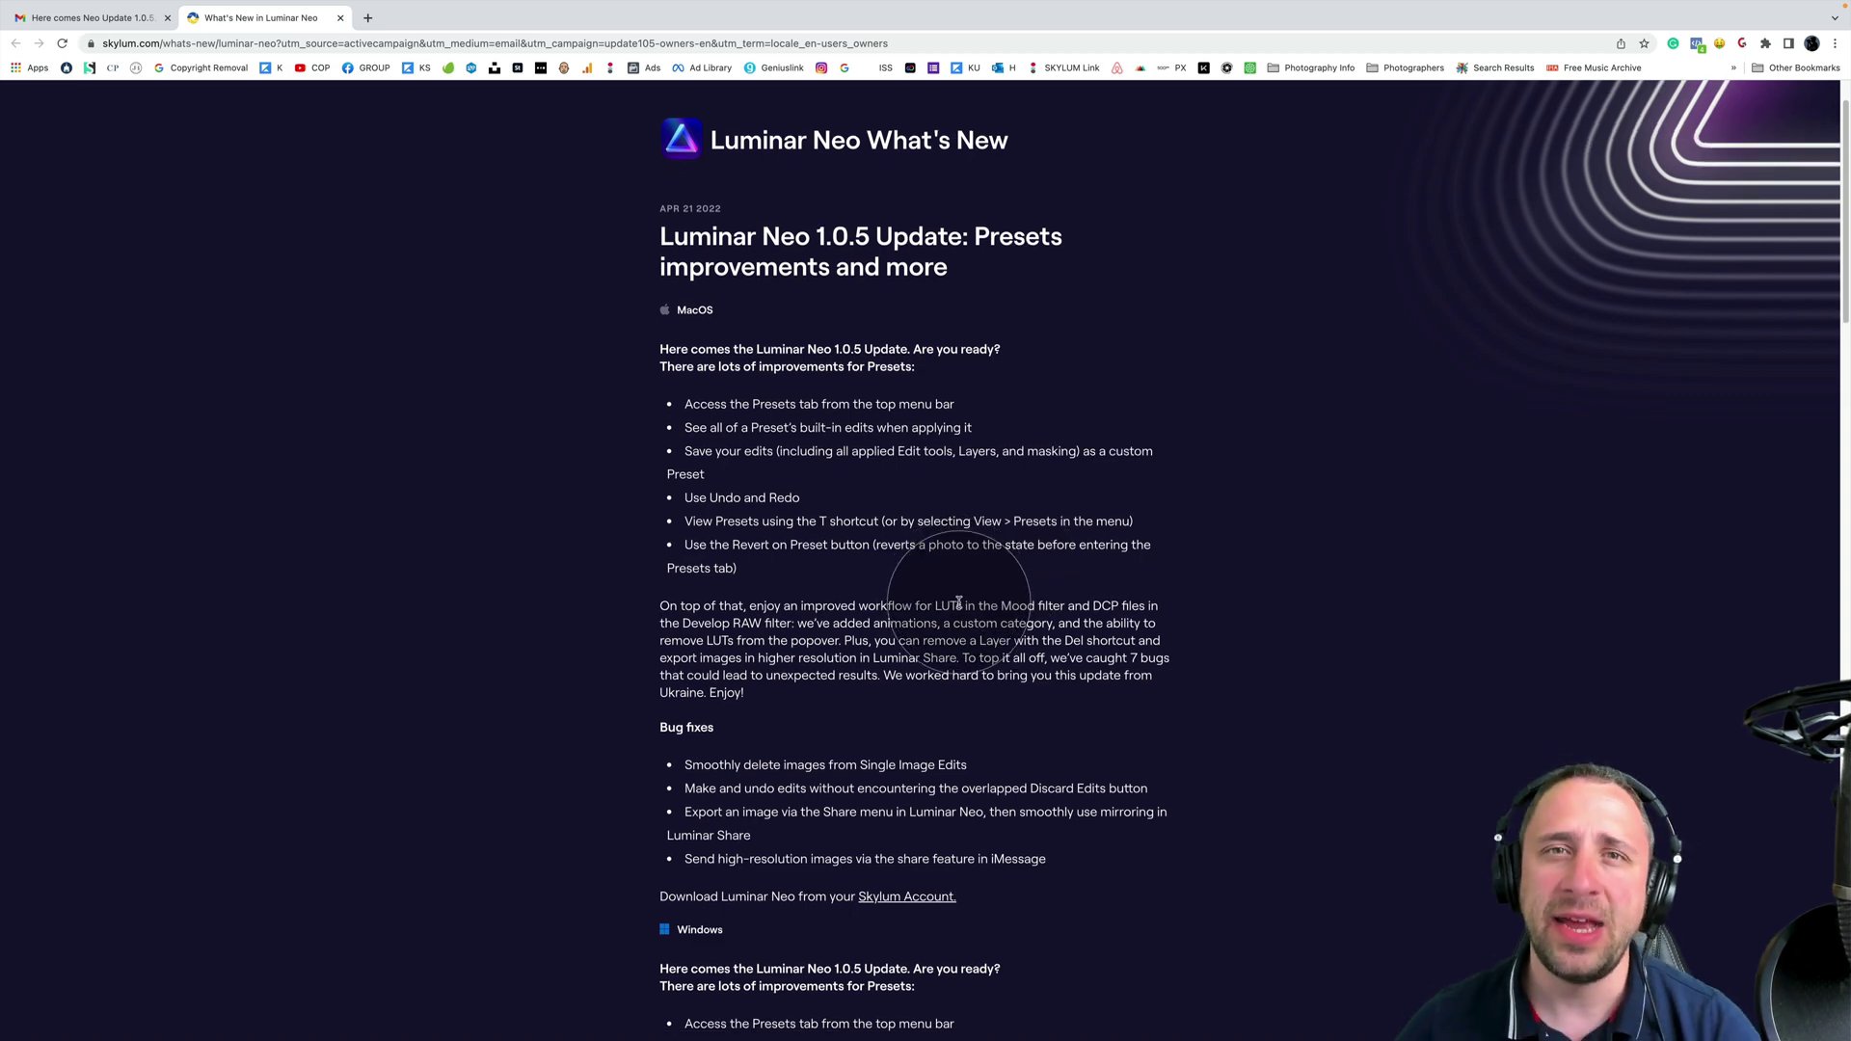
pyautogui.scroll(-3, 1087, 664)
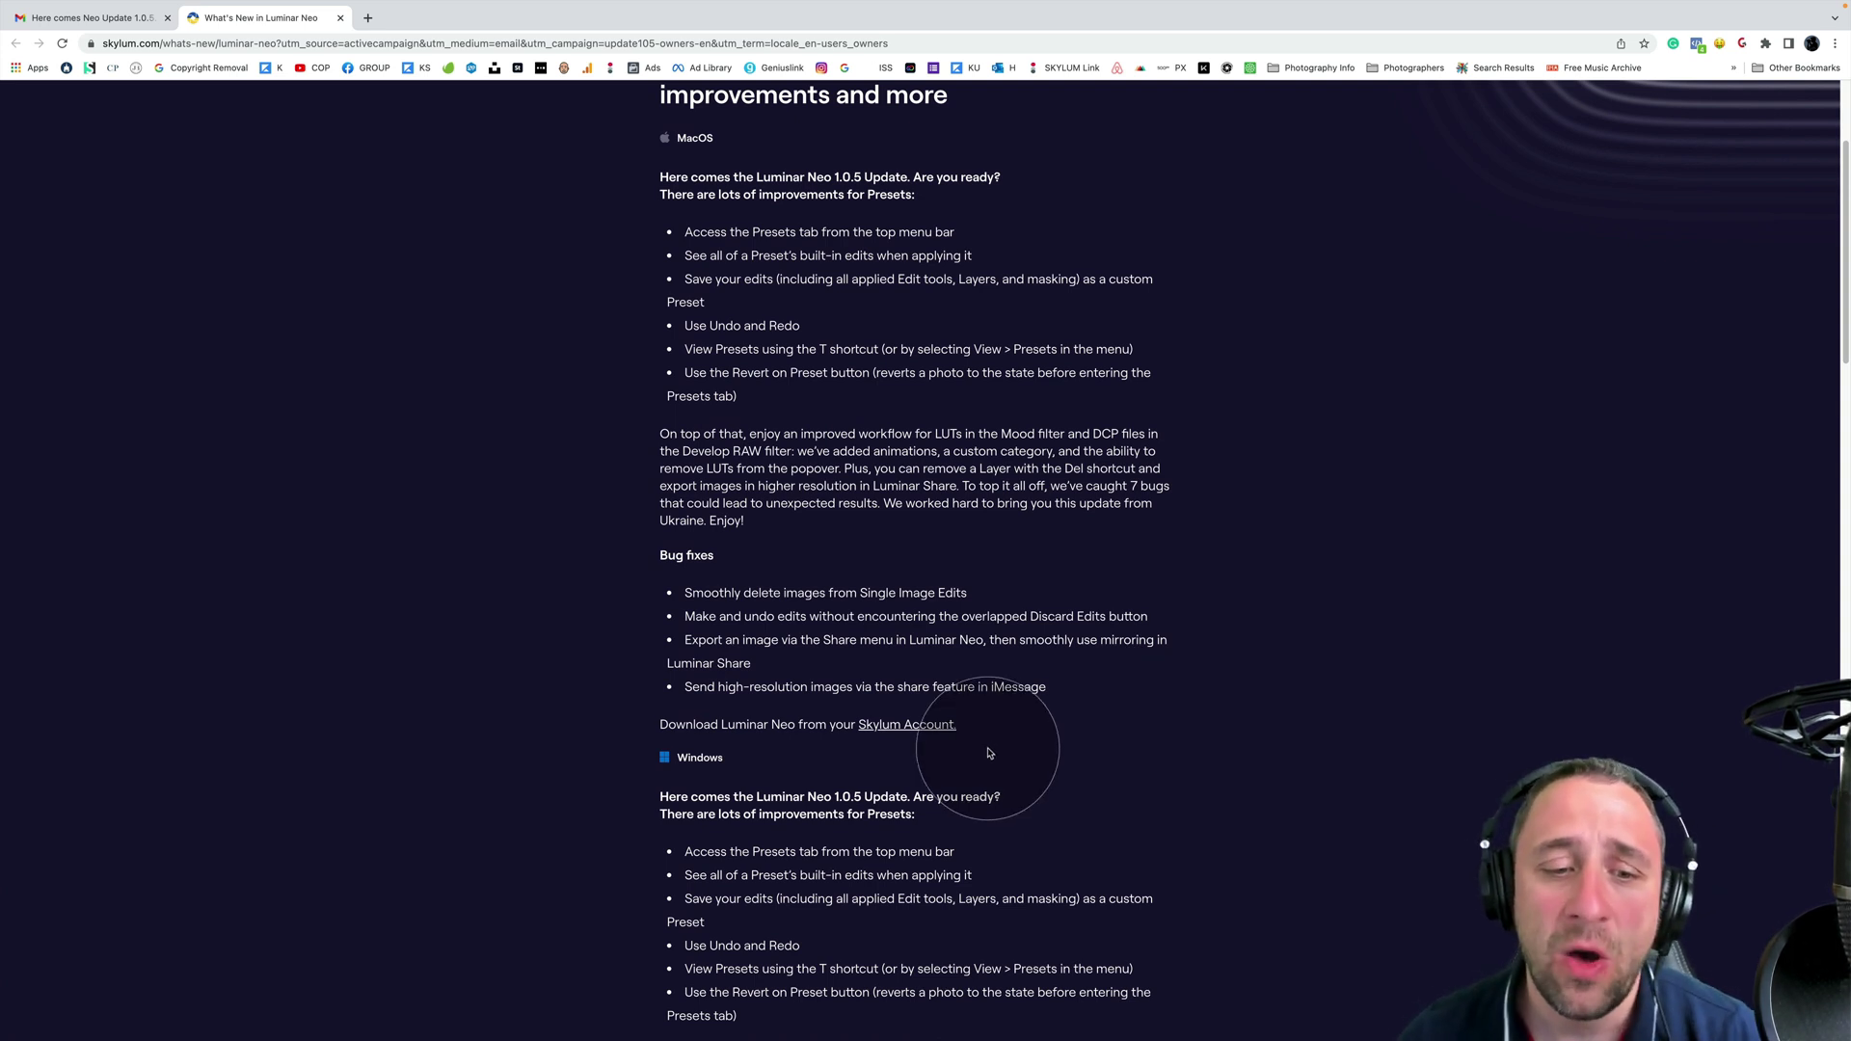
pyautogui.scroll(-2, 993, 748)
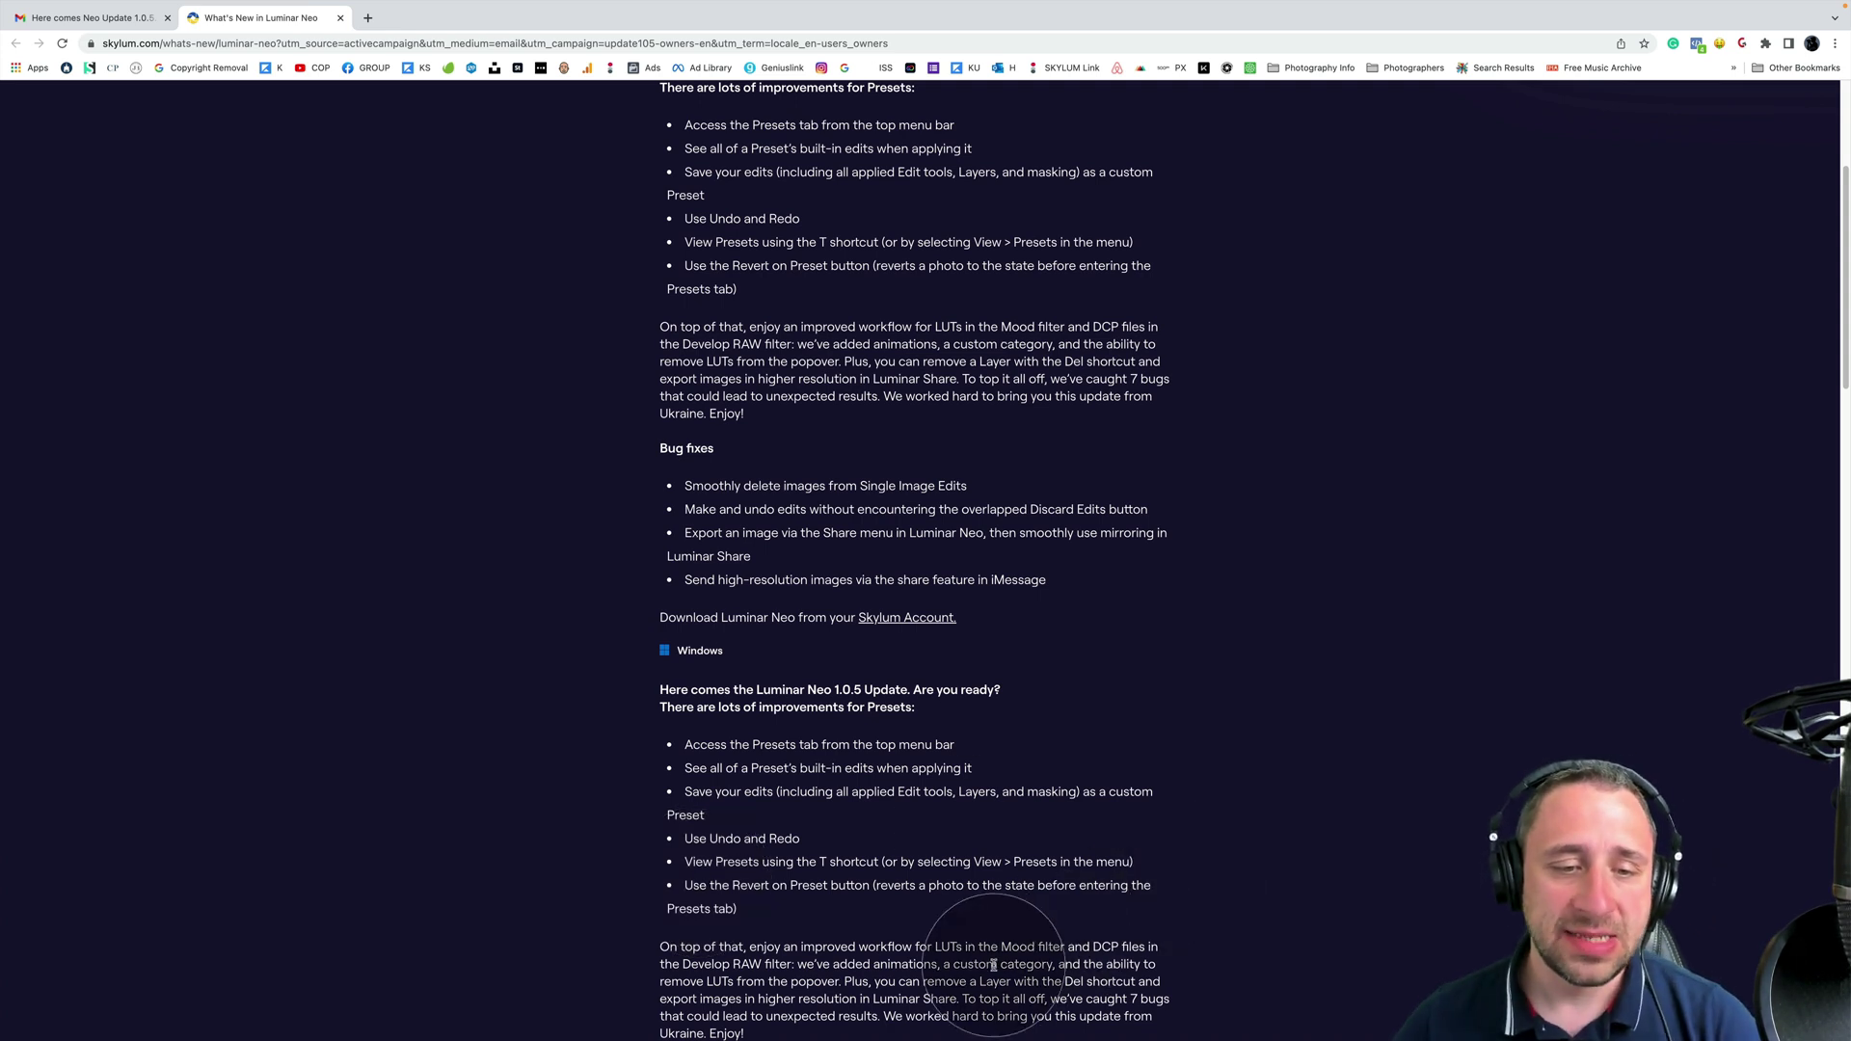
pyautogui.scroll(-2, 867, 929)
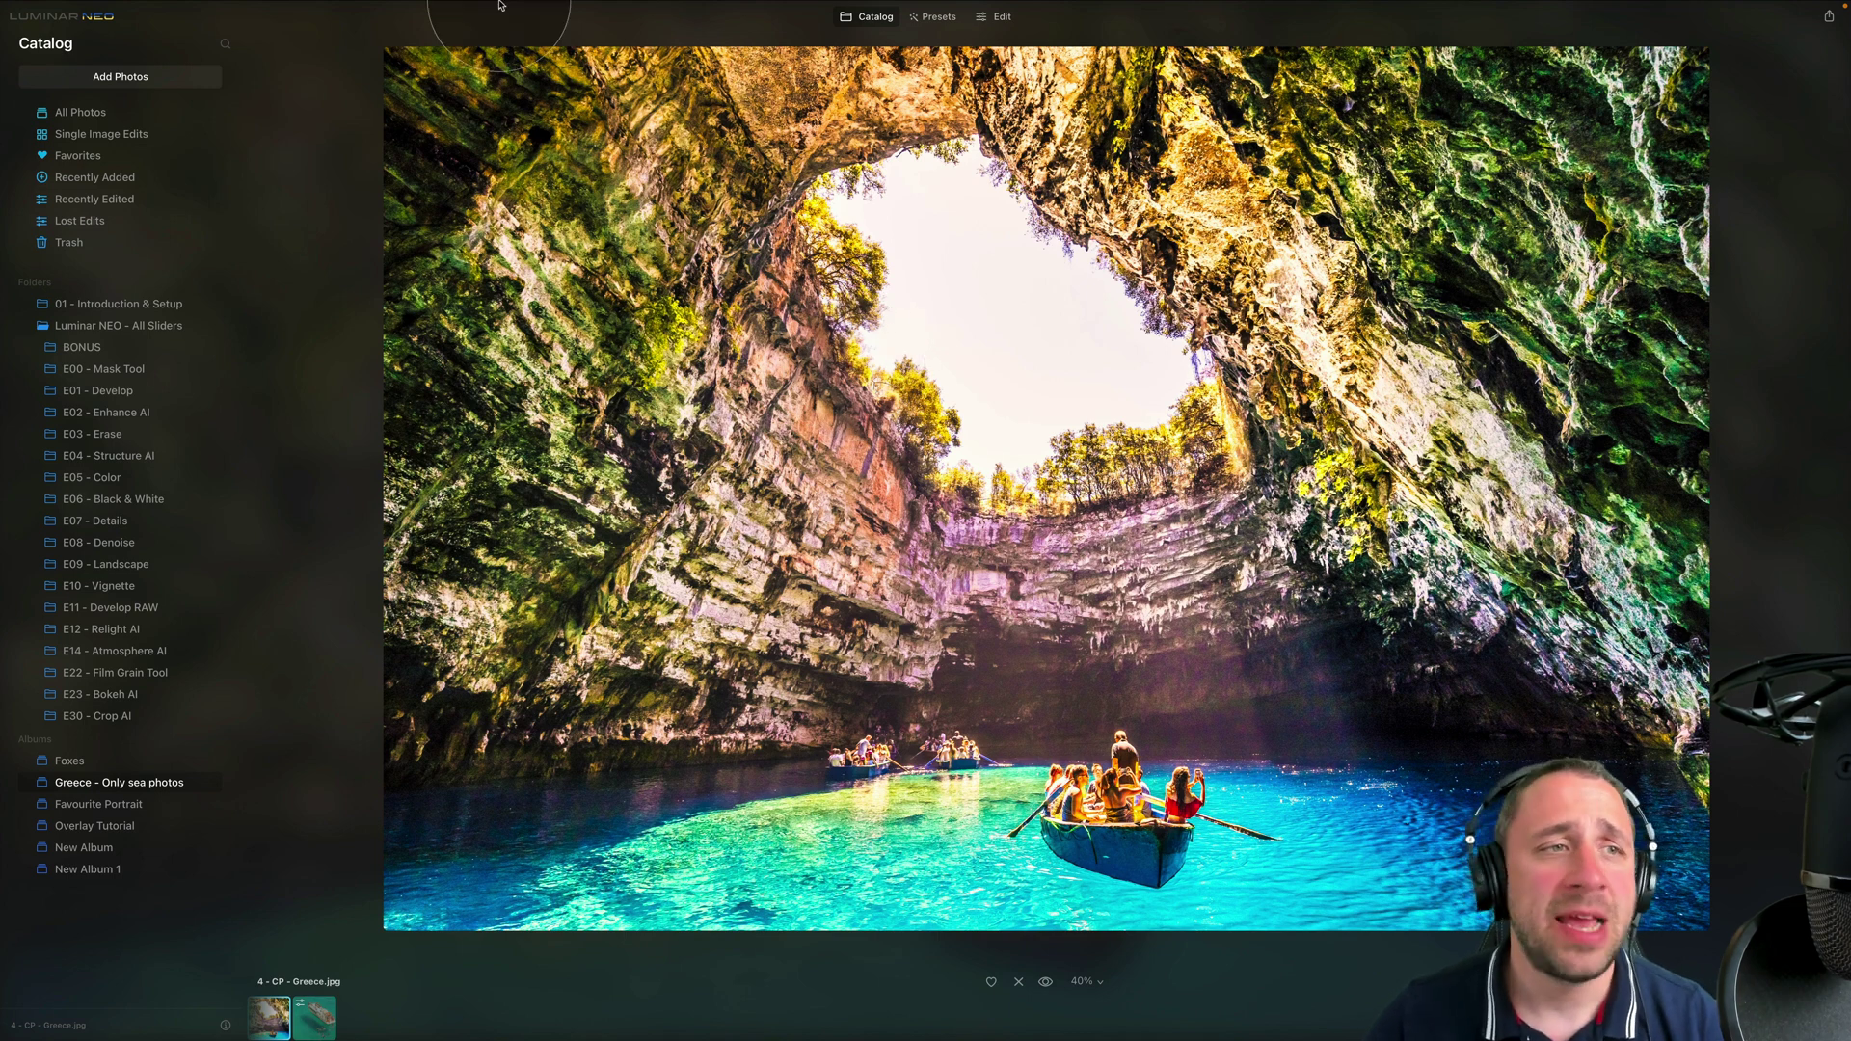
# - Run Check for Updates from the Luminar Neo menu to confirm 1.0.5 is current
pyautogui.moveTo(498, 3)
pyautogui.click(93, 8)
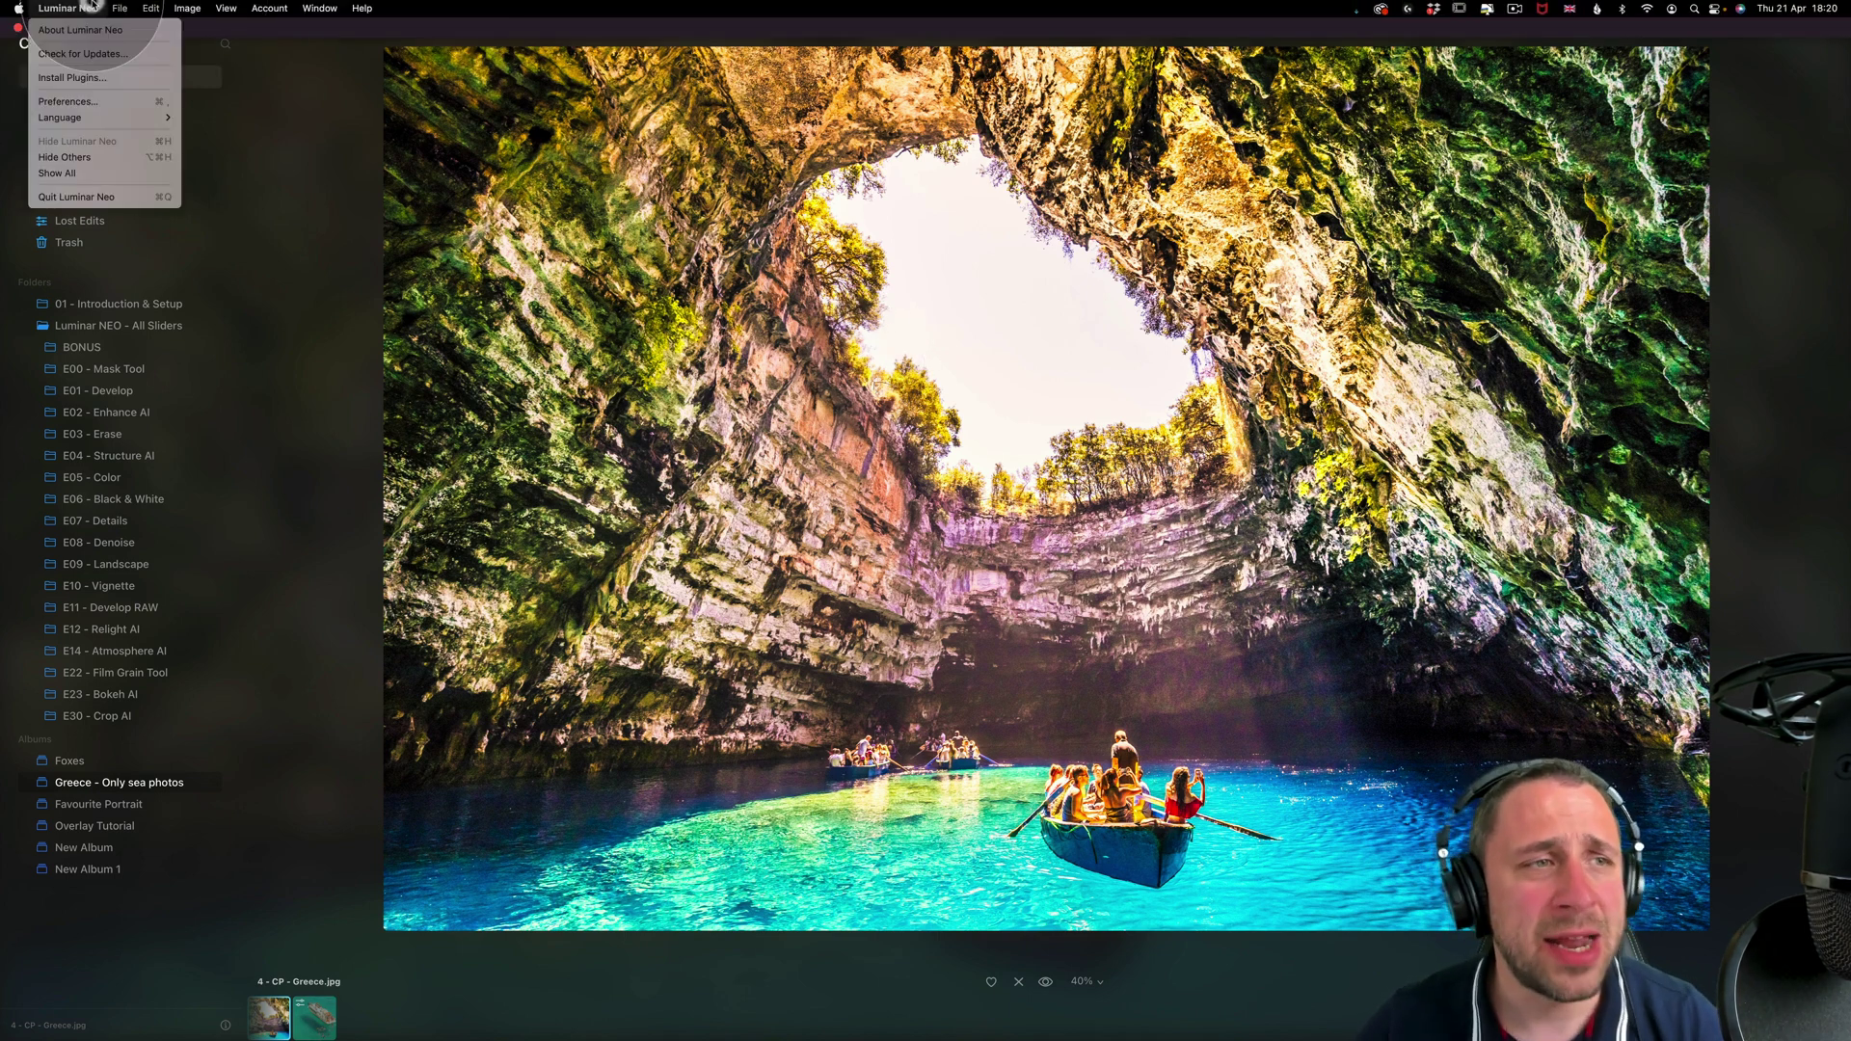
pyautogui.click(141, 55)
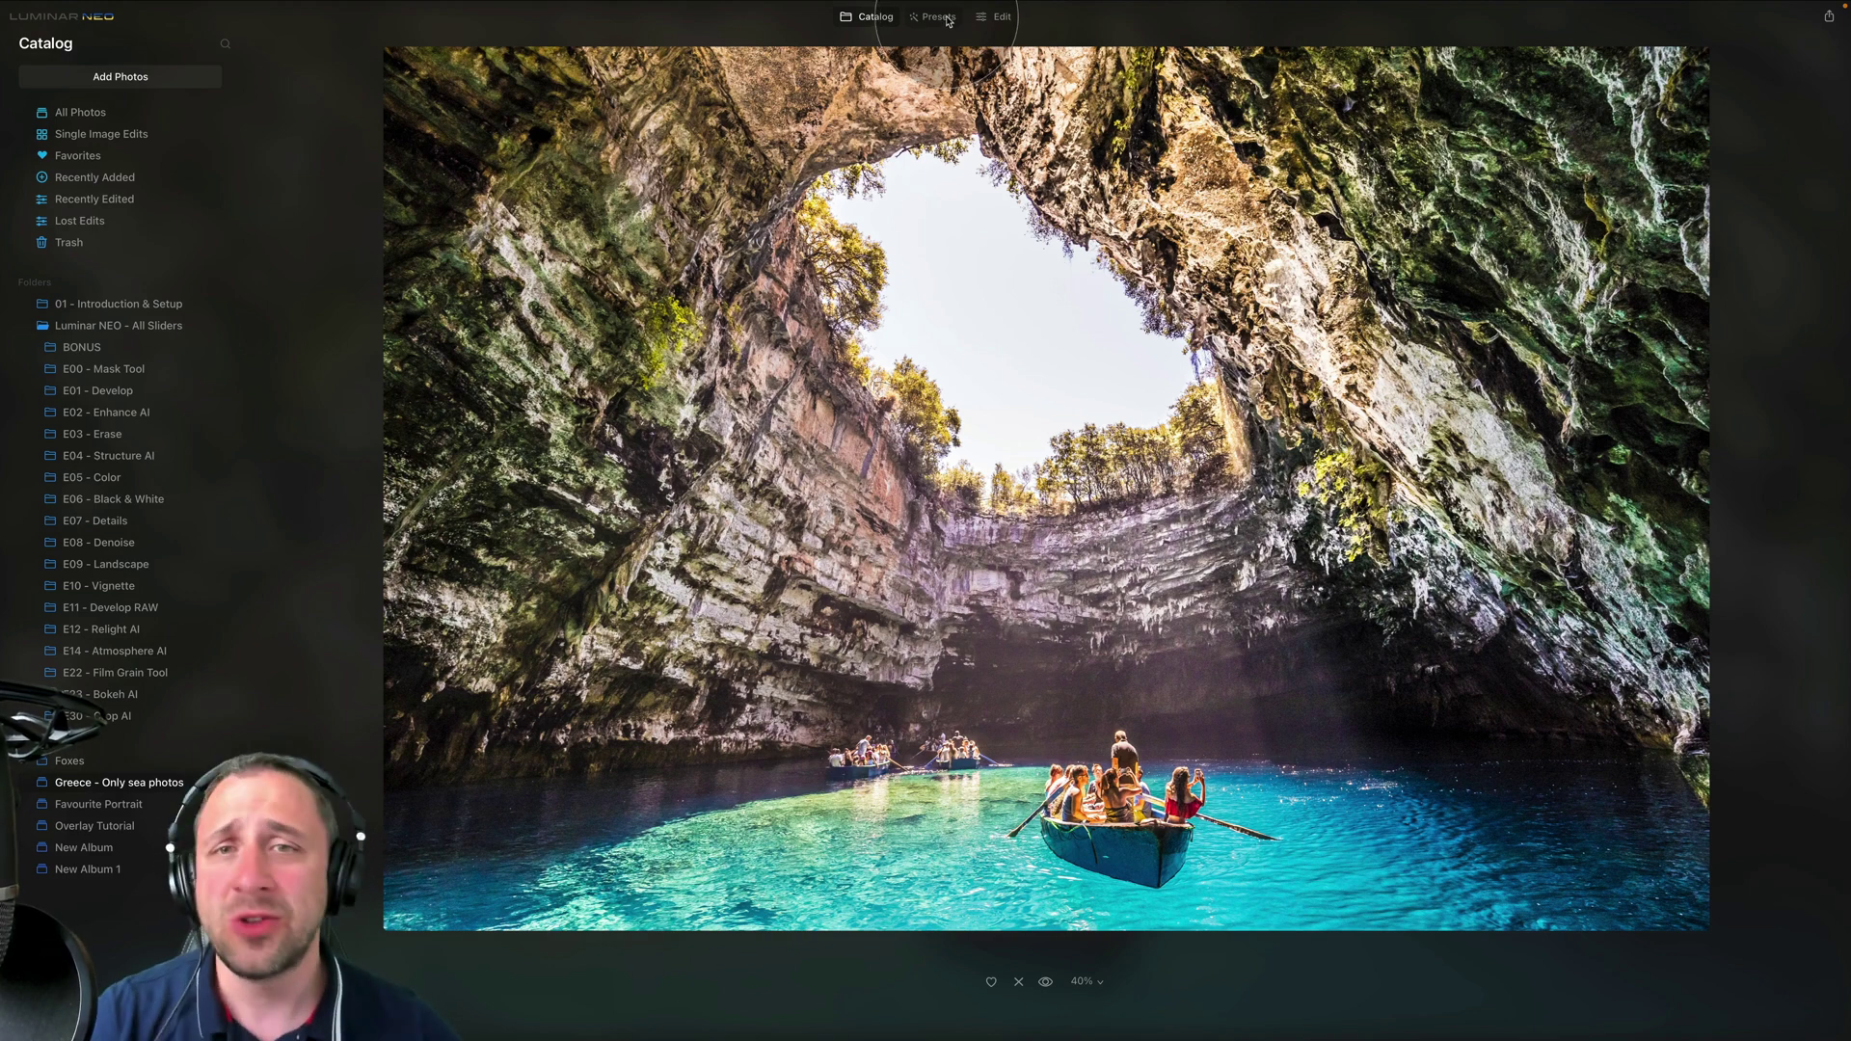
# - Show the Presets tab for the sea-cave photo, listing My Presets with Film Grain
pyautogui.click(936, 16)
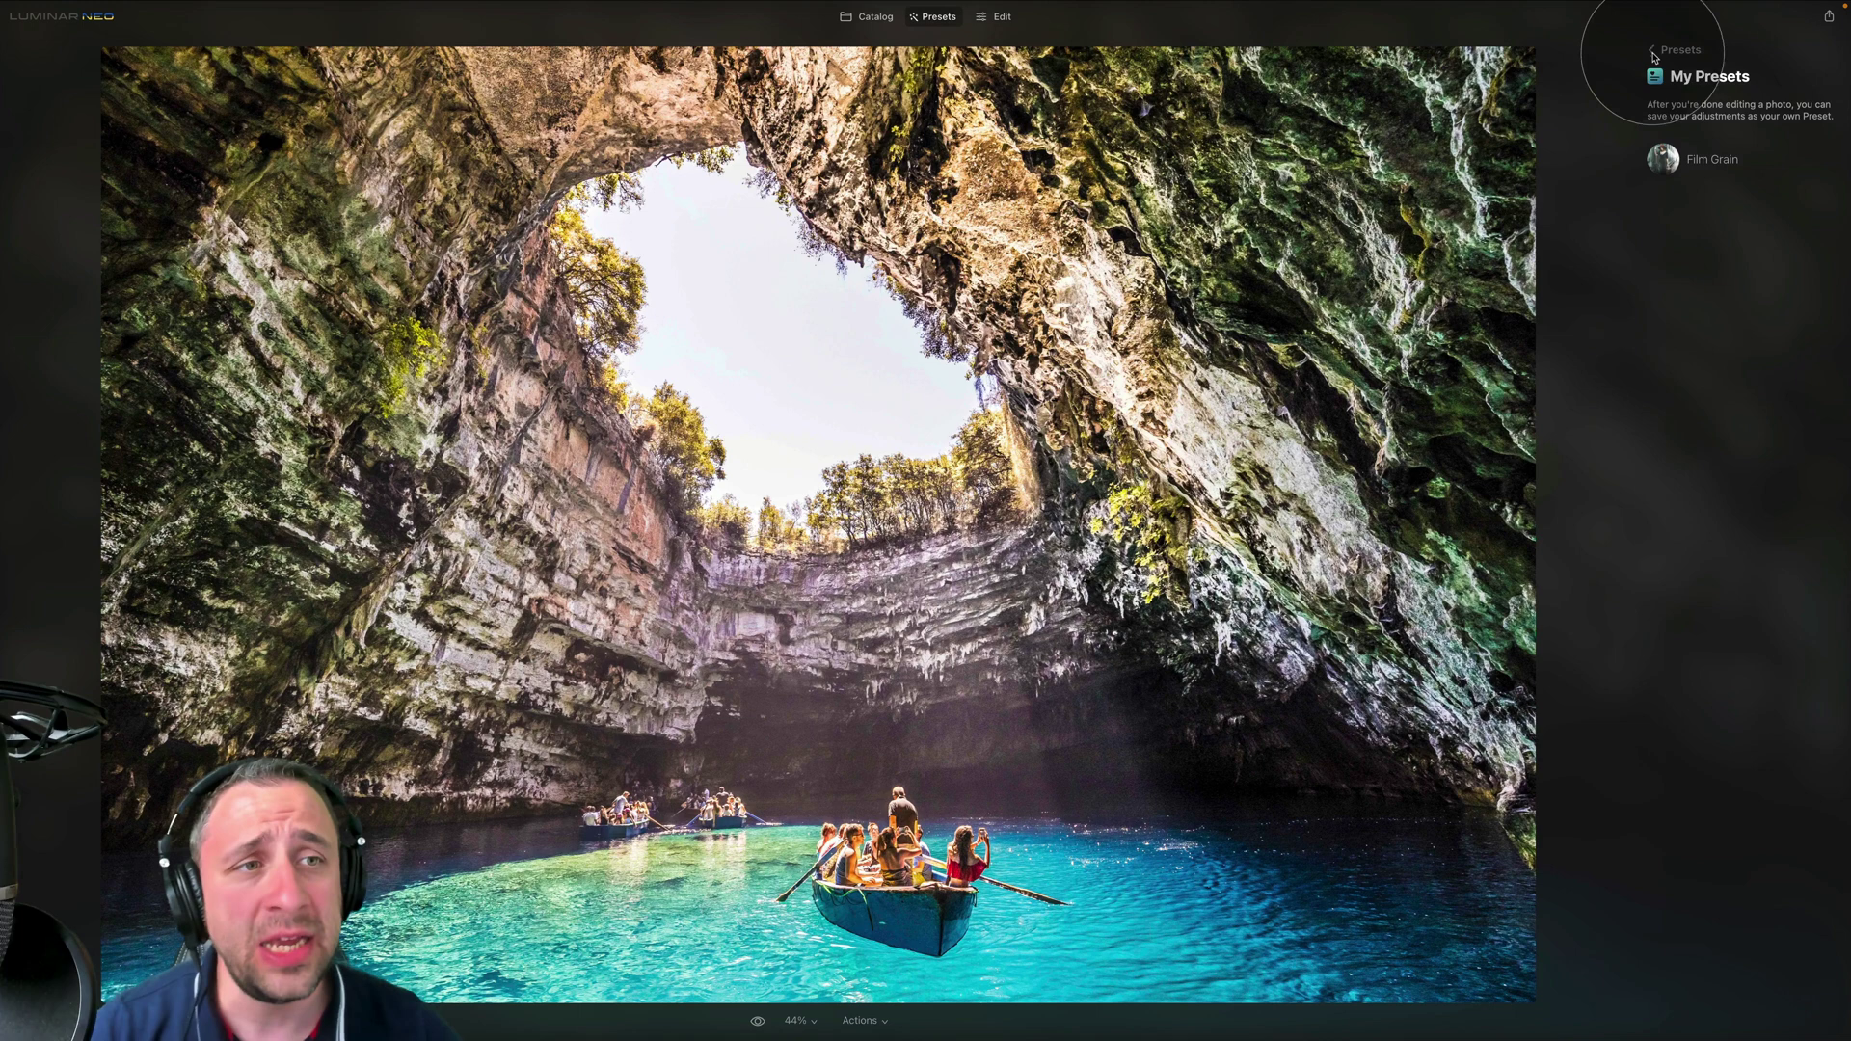
# - Apply the Easy Landscapes 'Sunset' preset and review its Atmosphere Fog and Enhance edits
pyautogui.click(1654, 53)
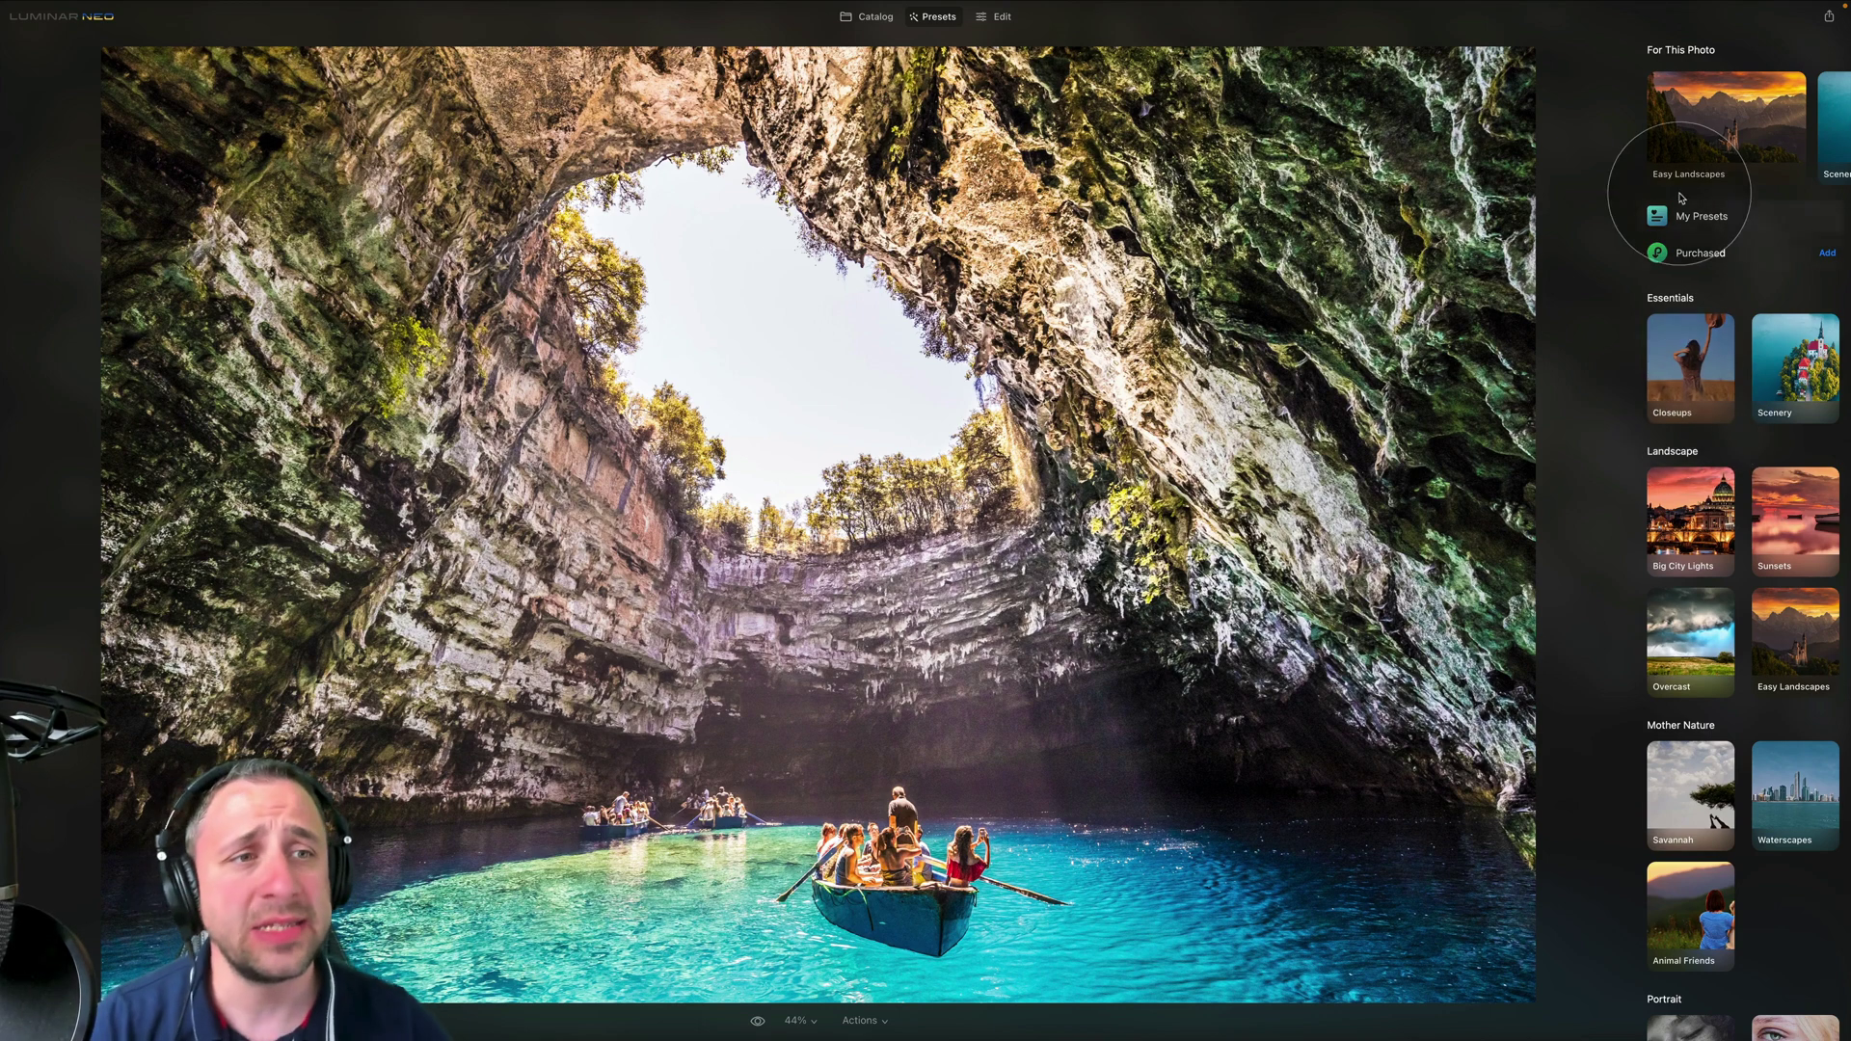
pyautogui.click(1704, 106)
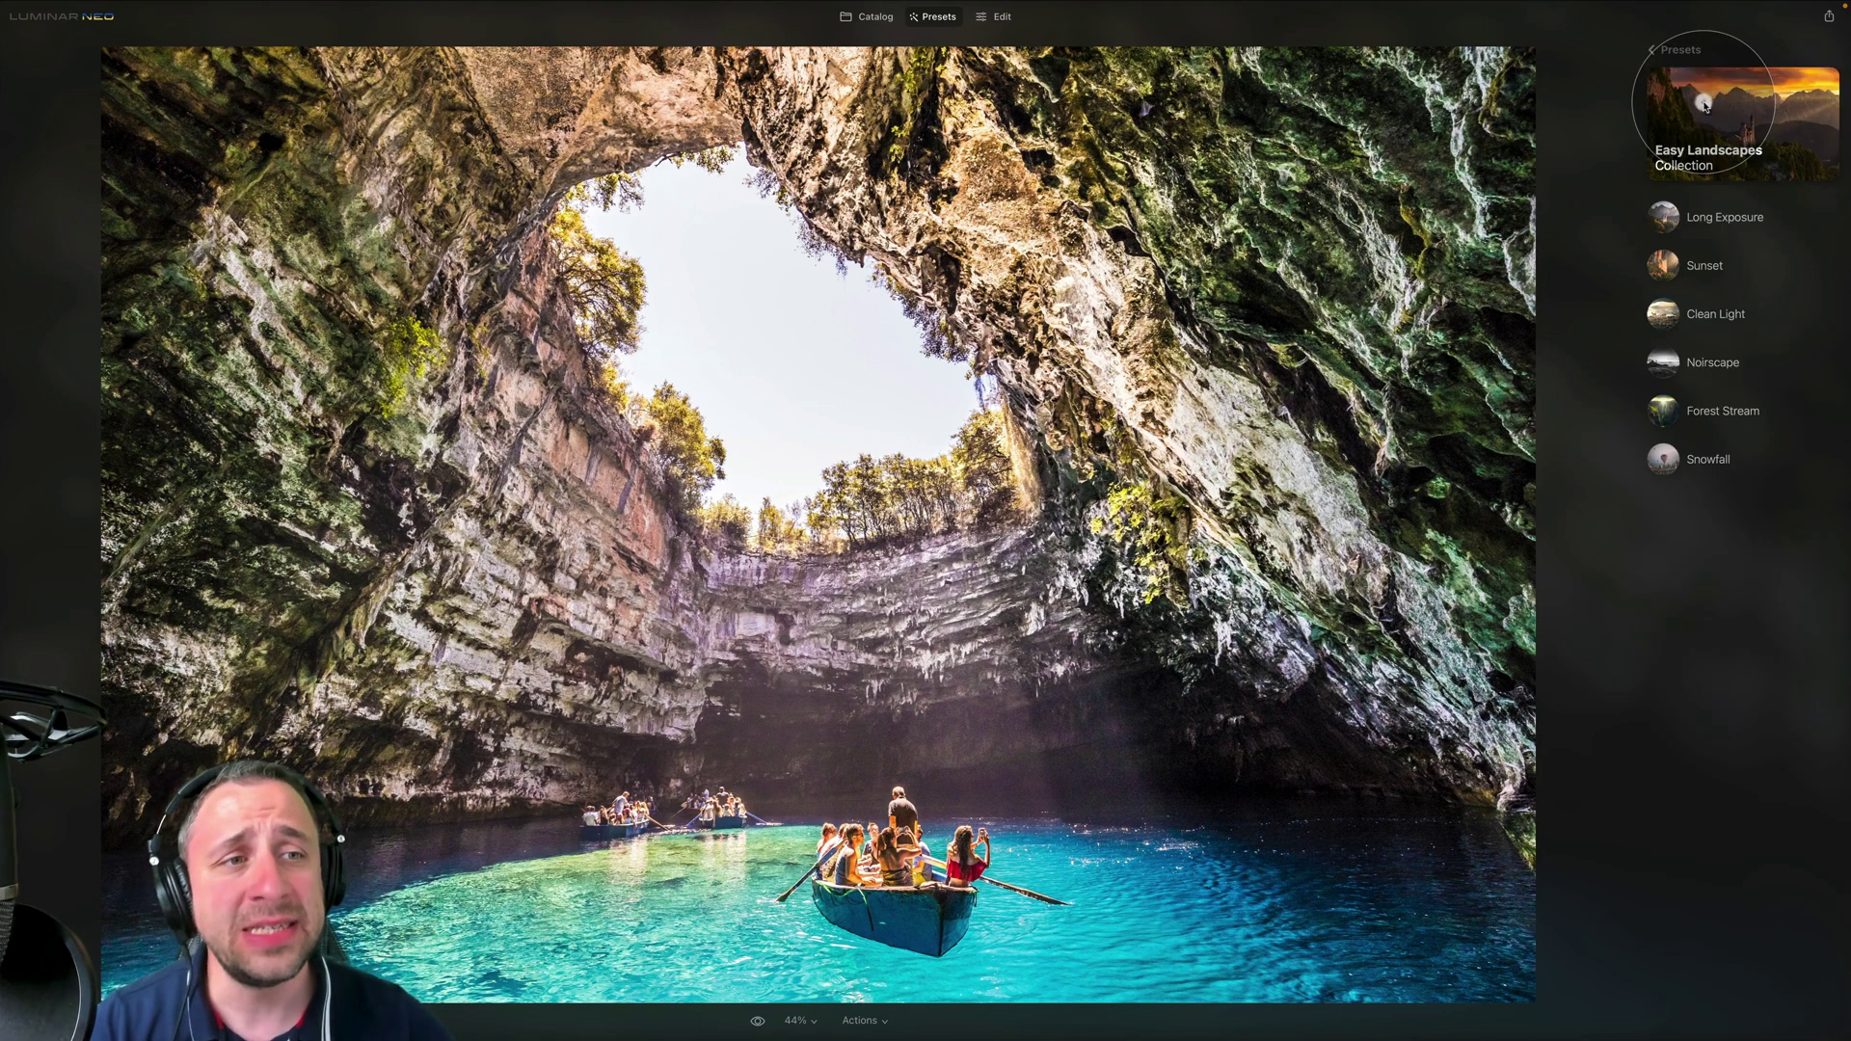
pyautogui.click(1736, 269)
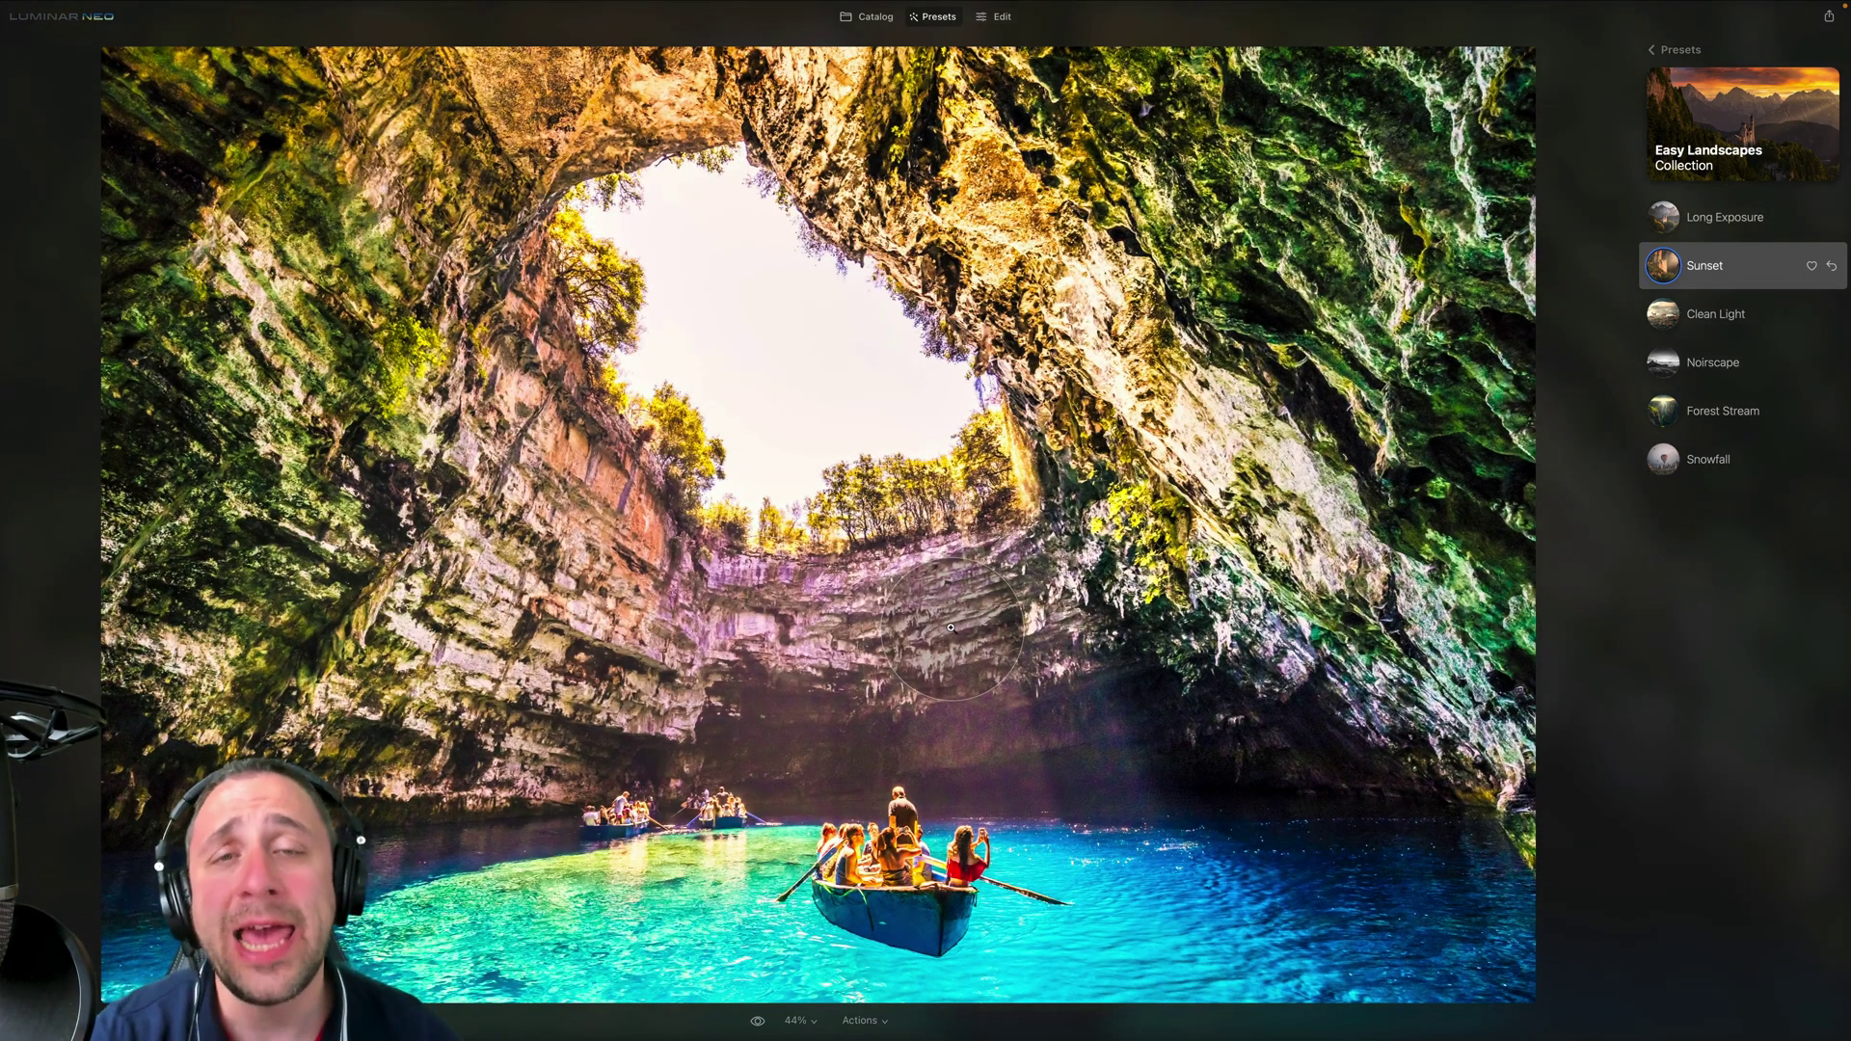
pyautogui.click(997, 21)
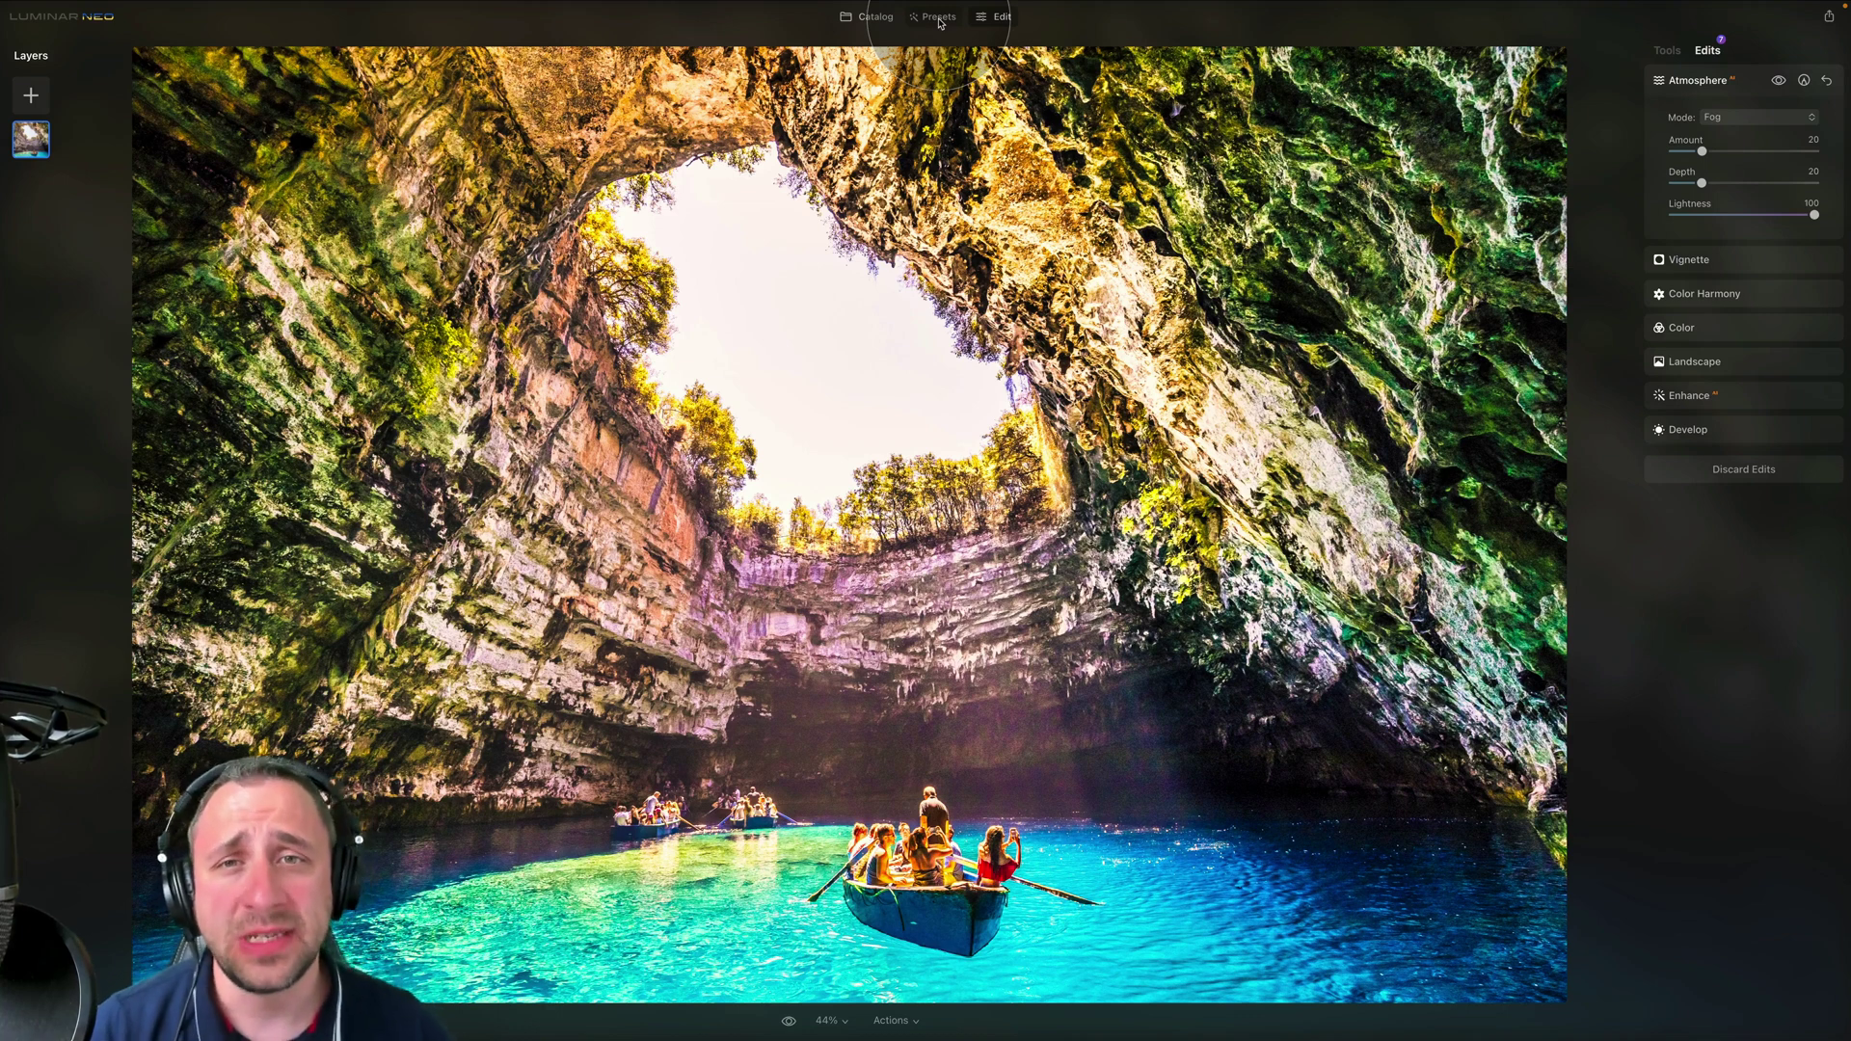
# - Open the boat photo for editing and set Landscape Golden Hour to 30
pyautogui.click(865, 18)
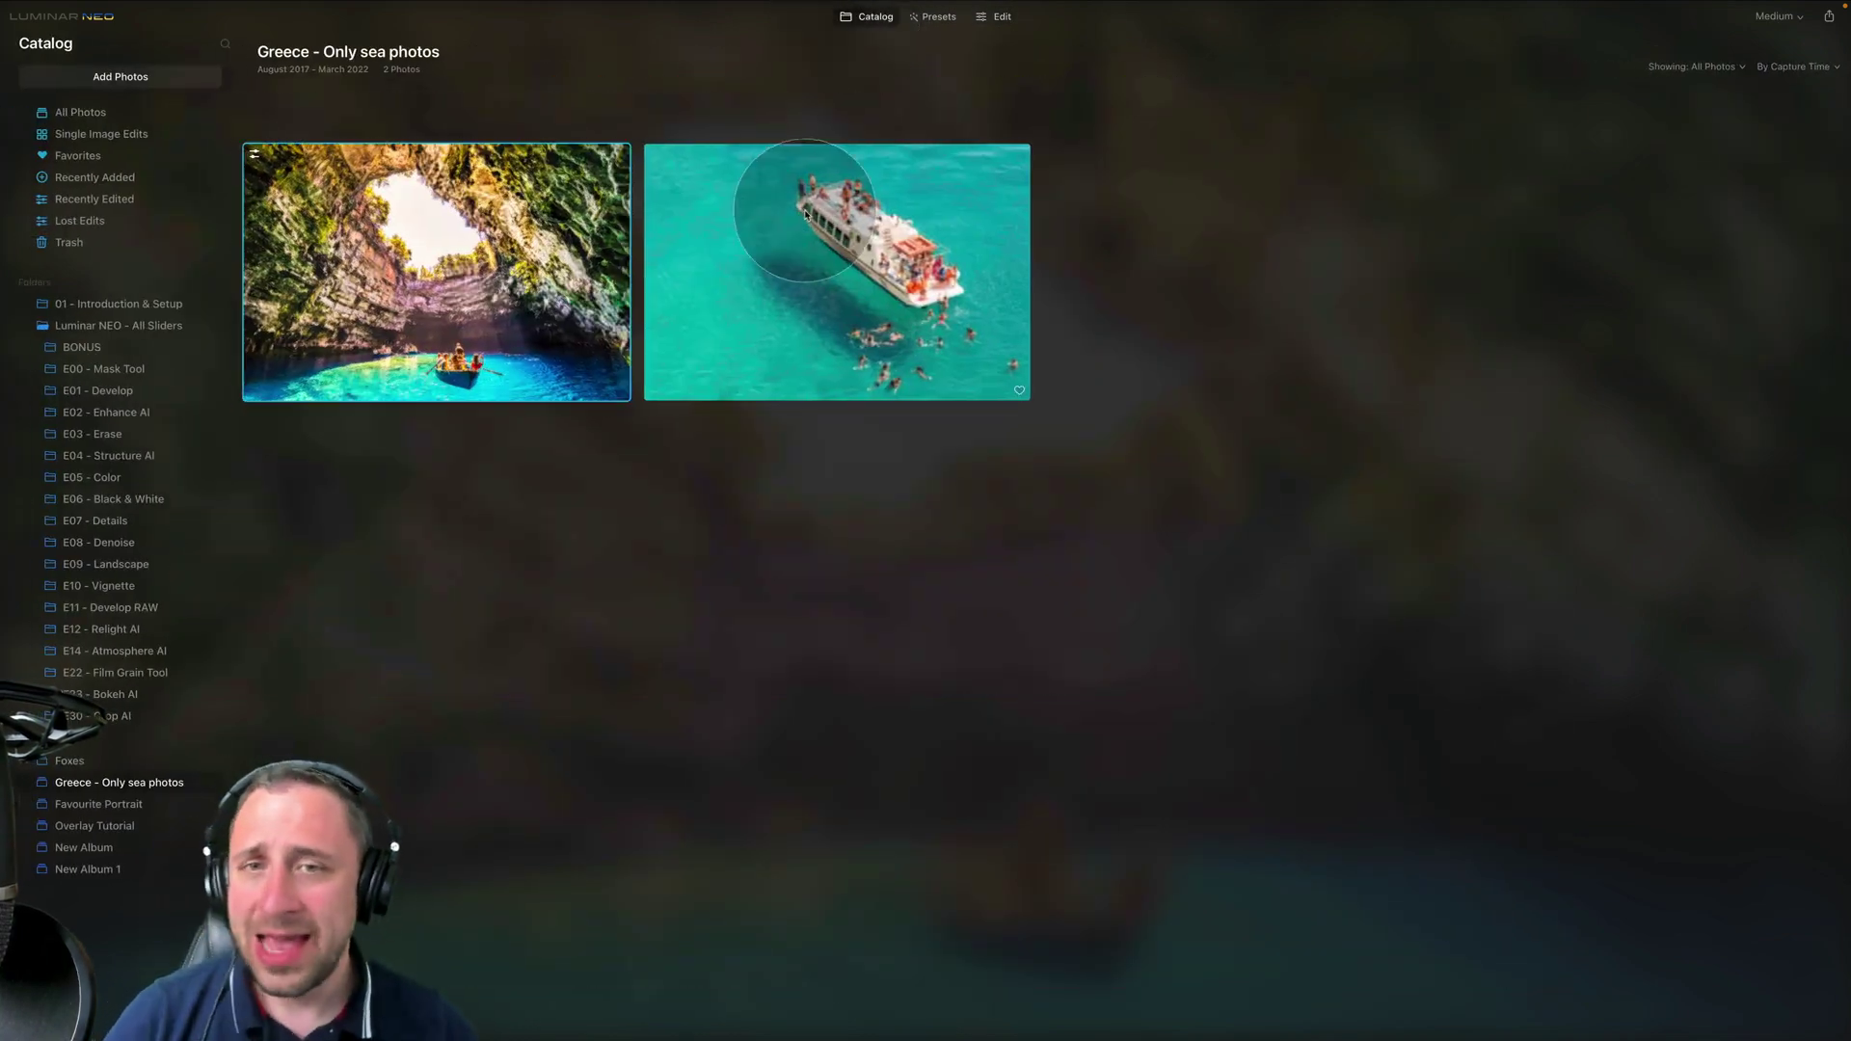
pyautogui.click(886, 262)
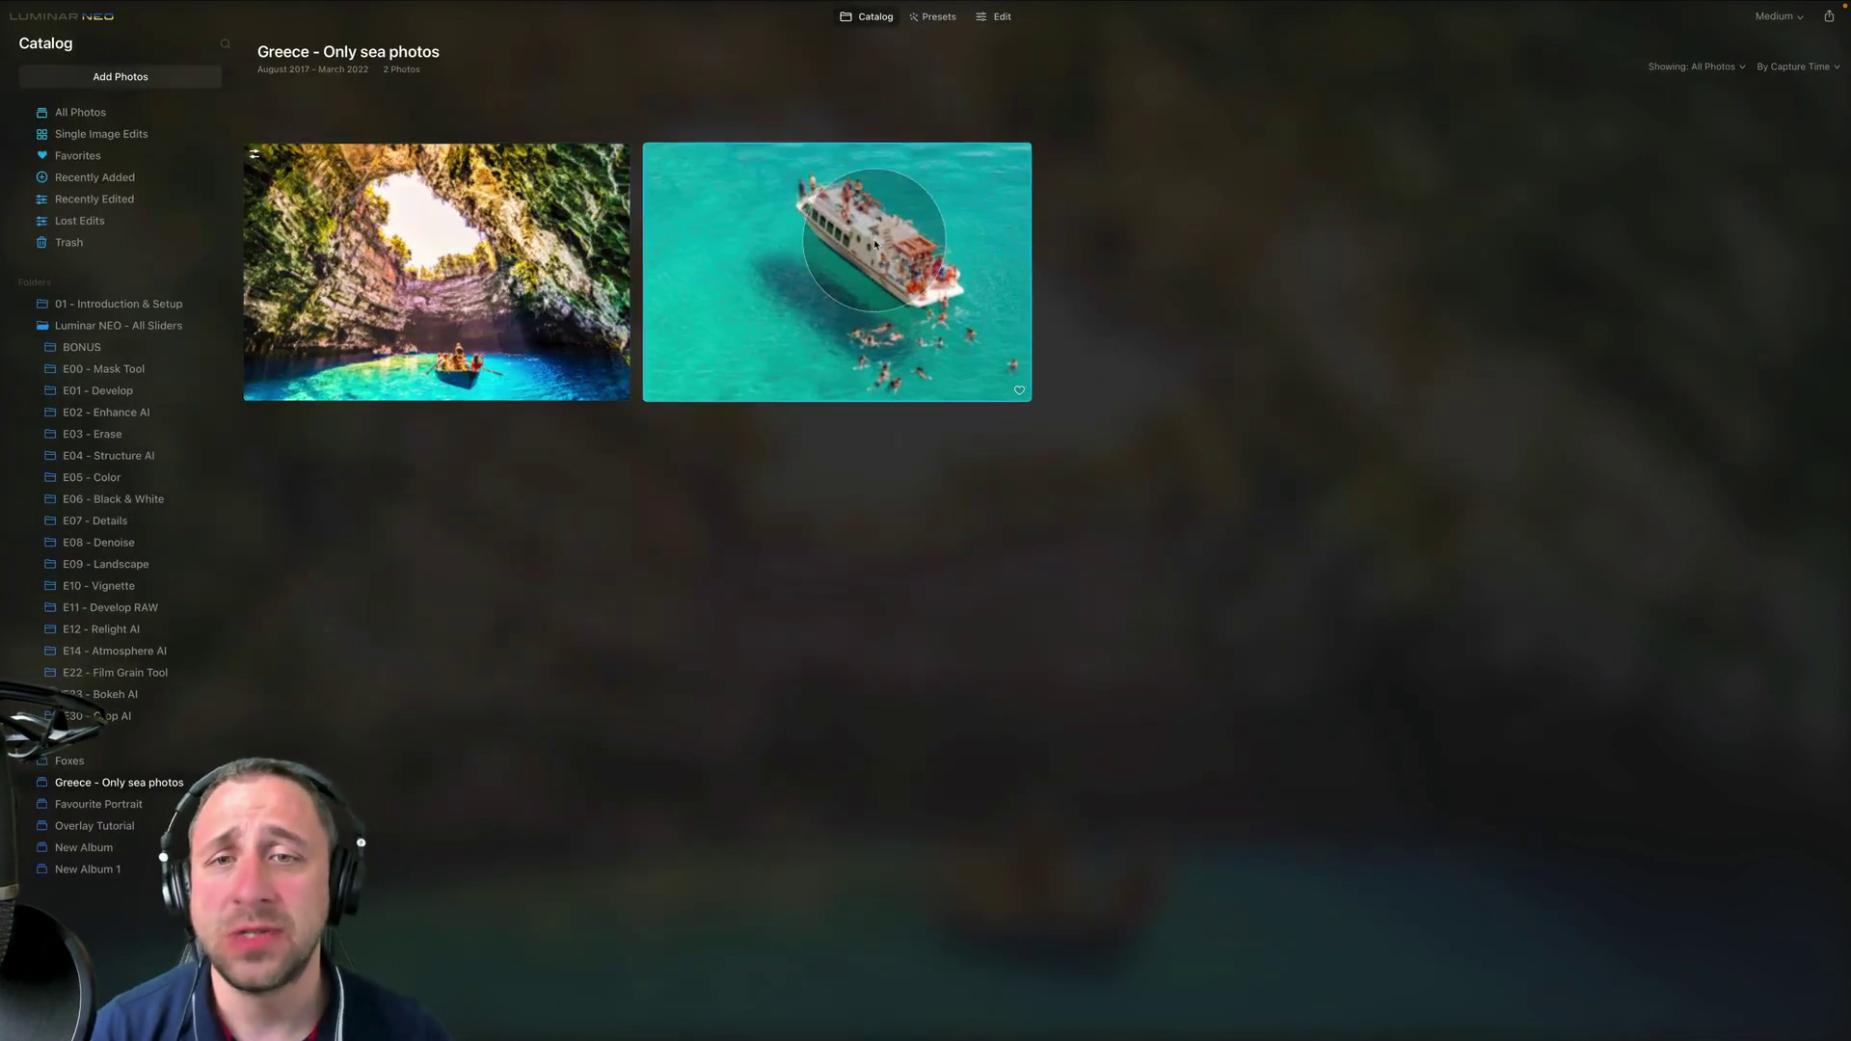
pyautogui.click(994, 18)
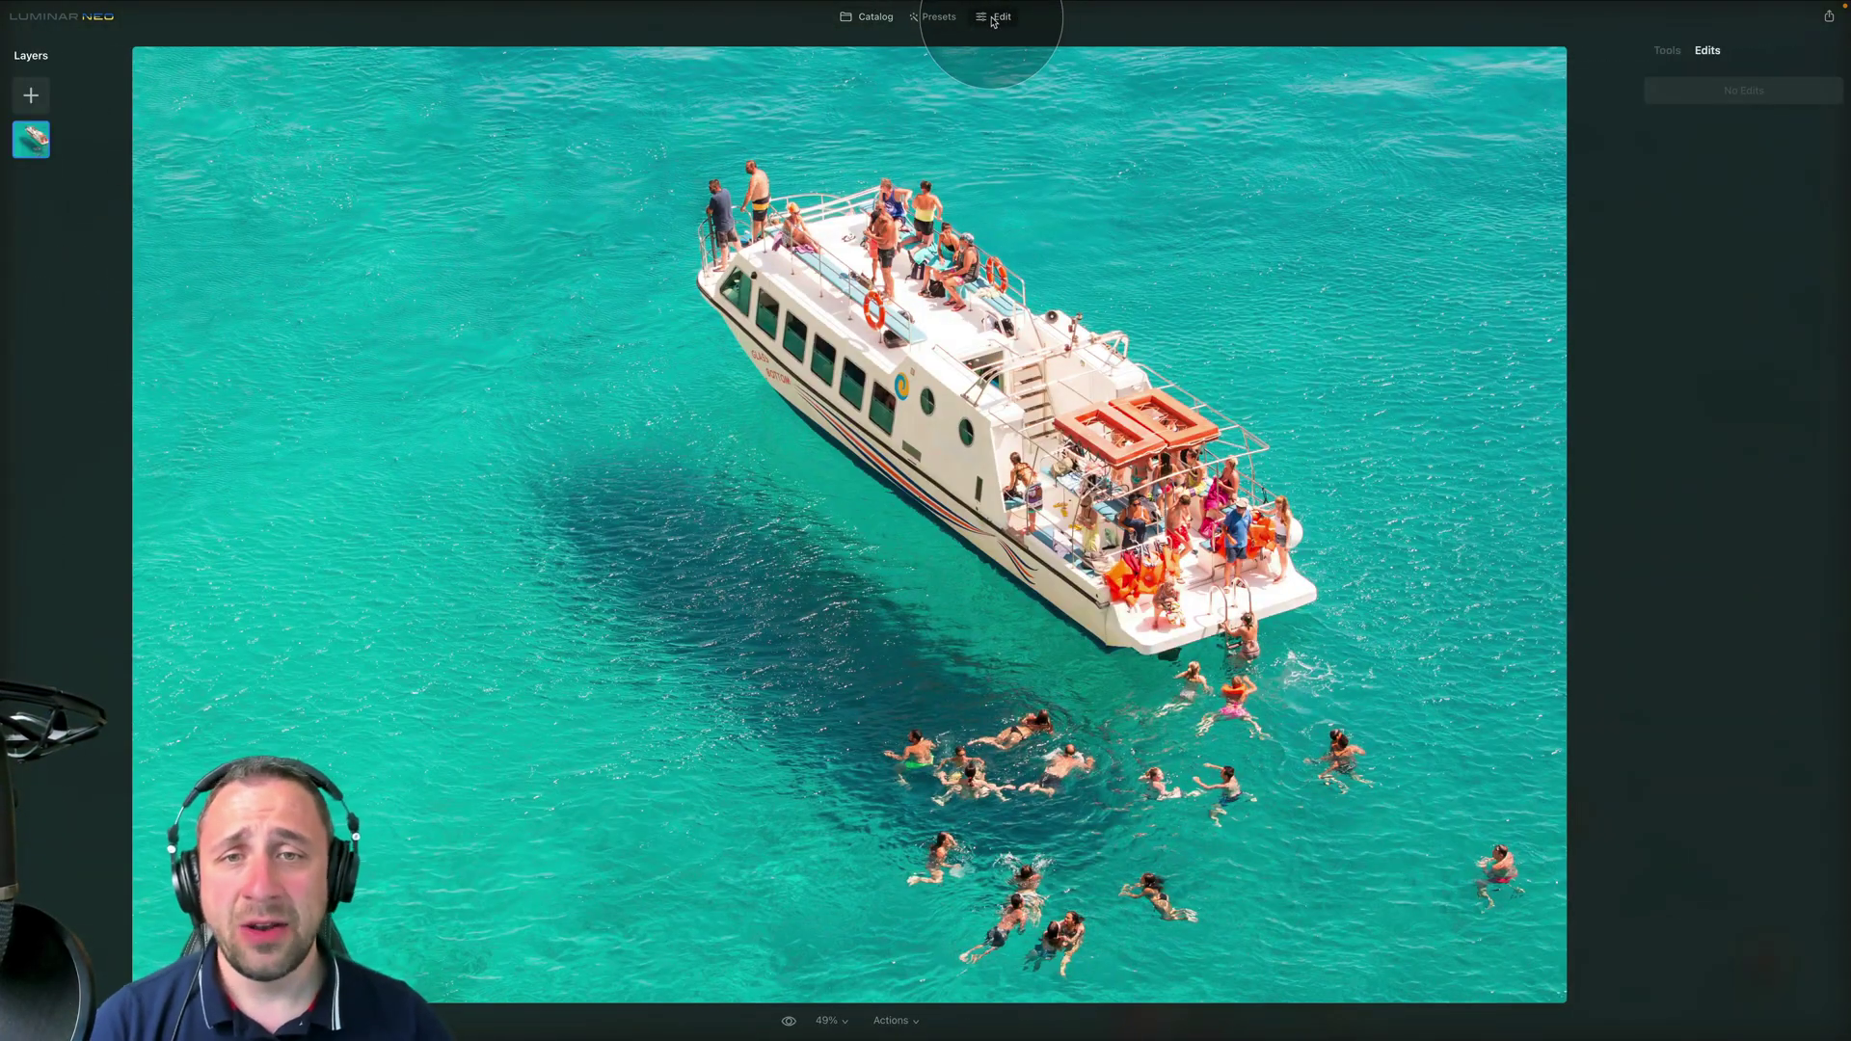
pyautogui.click(1670, 58)
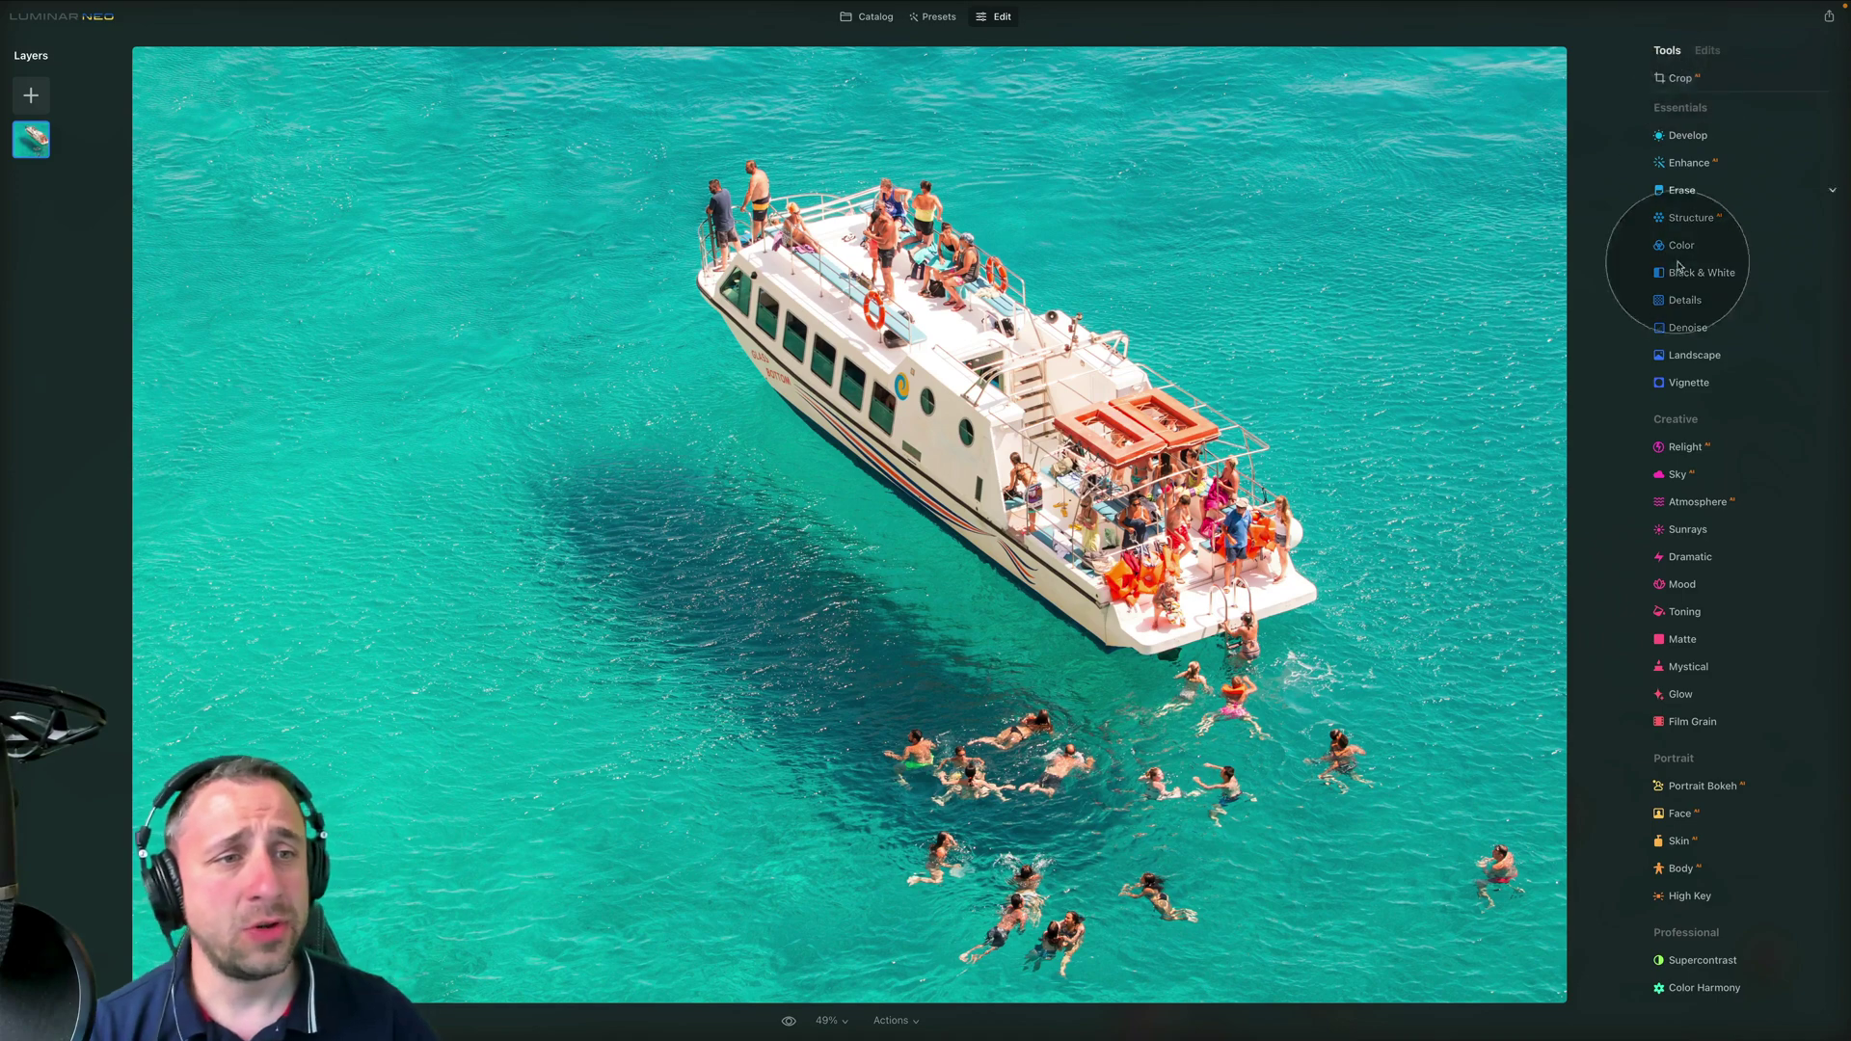
pyautogui.click(1695, 365)
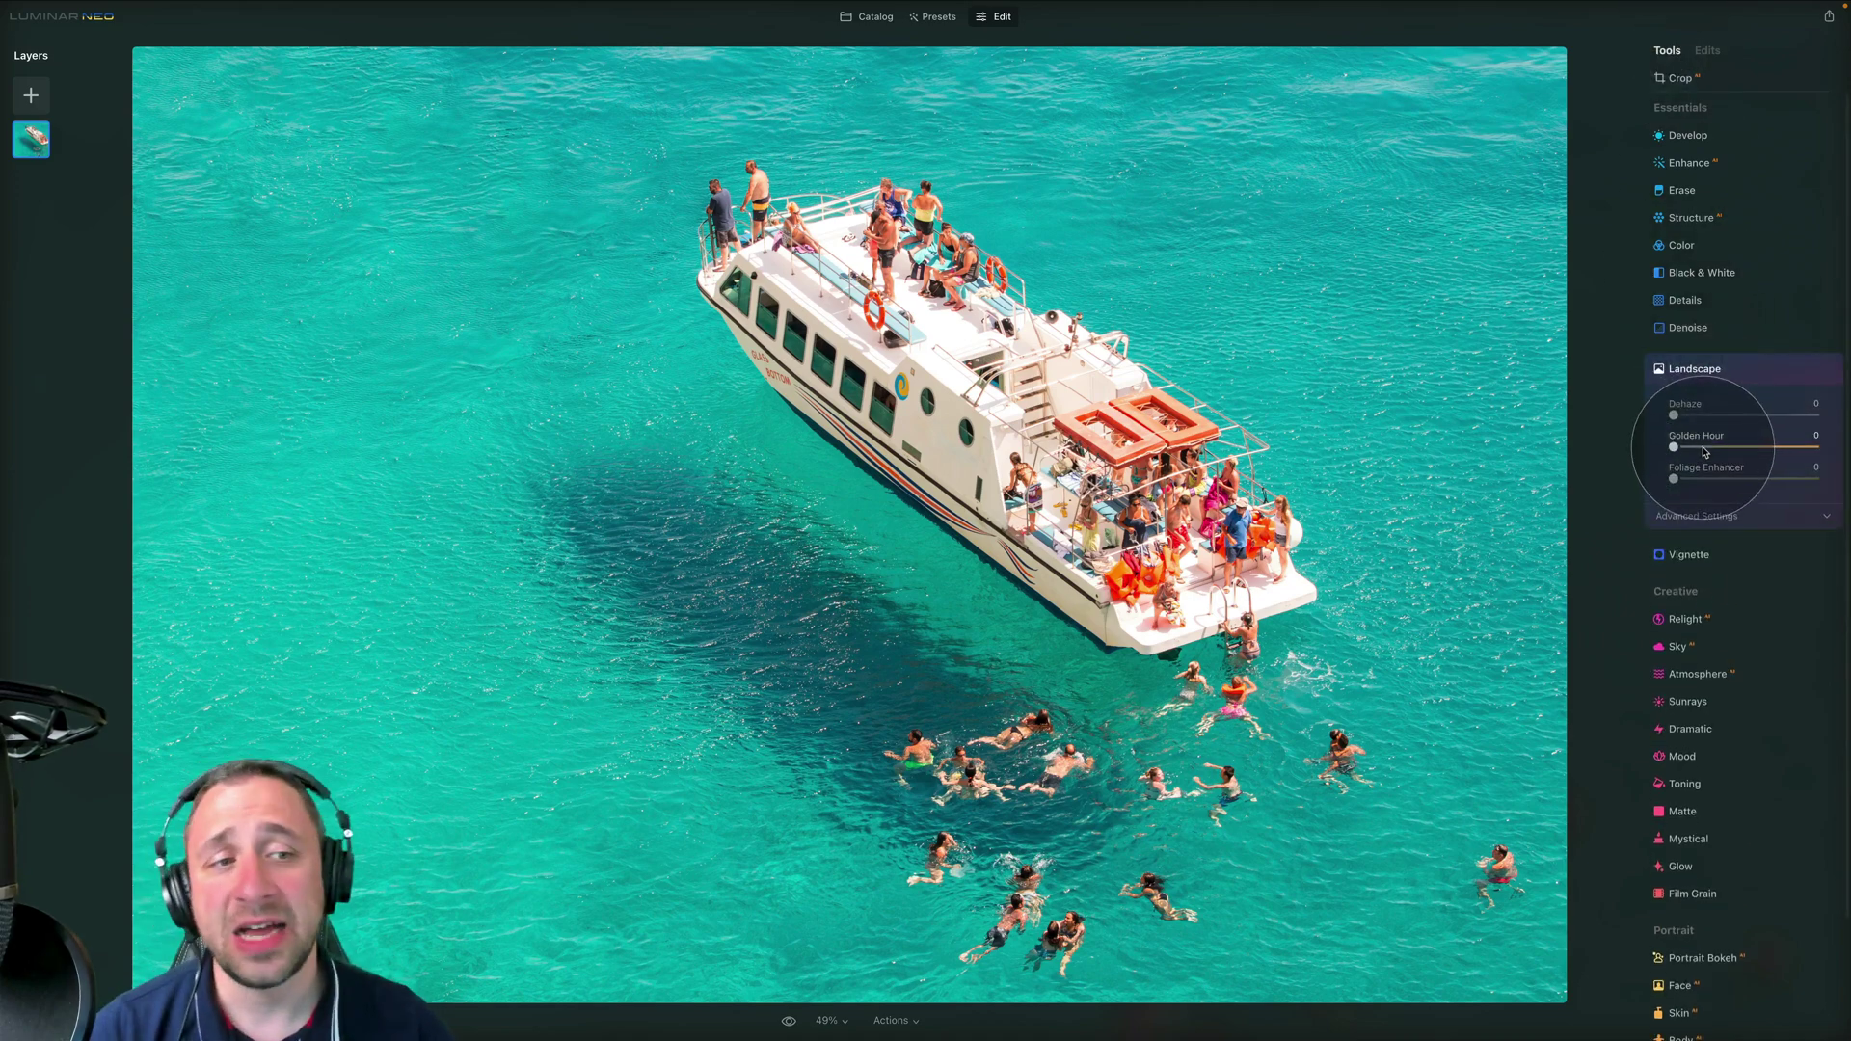
pyautogui.moveTo(1674, 446); pyautogui.dragTo(1717, 447)
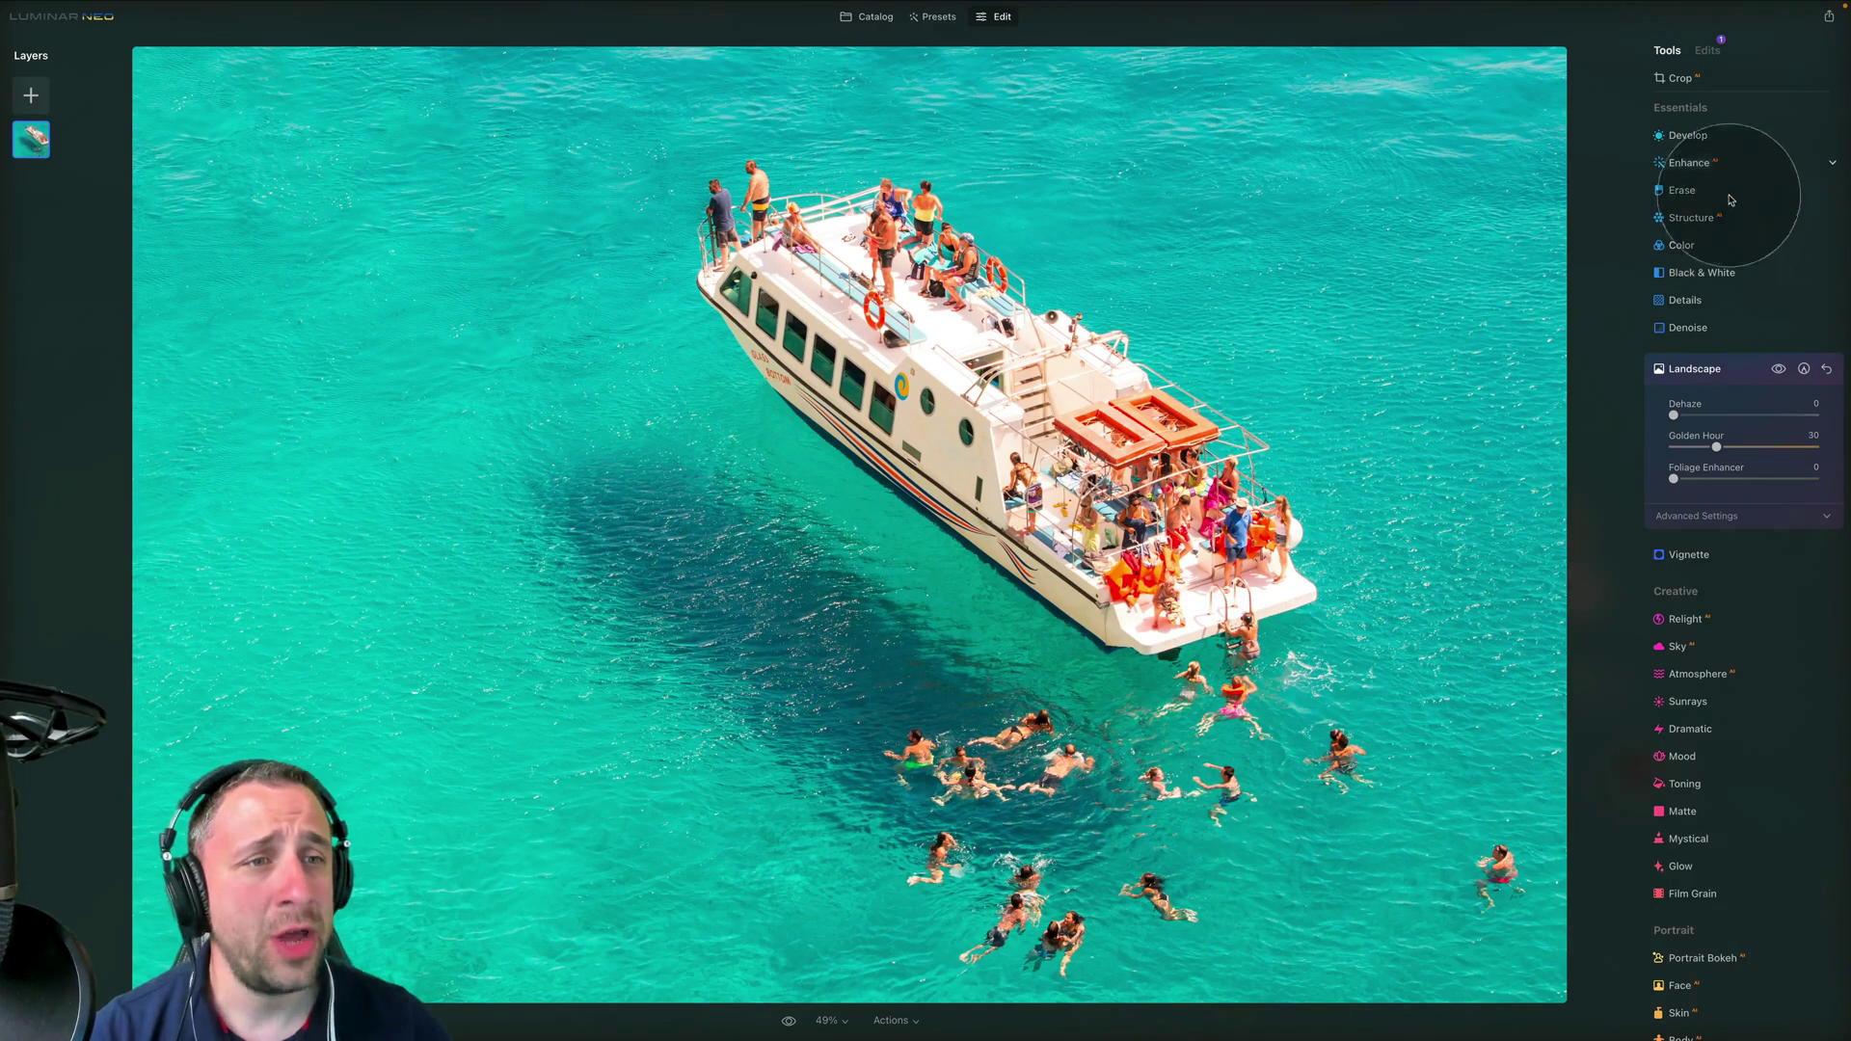
# - Set HSL hues to Cyan -45, Blue -39 and Orange +20
pyautogui.click(1688, 245)
pyautogui.click(1693, 405)
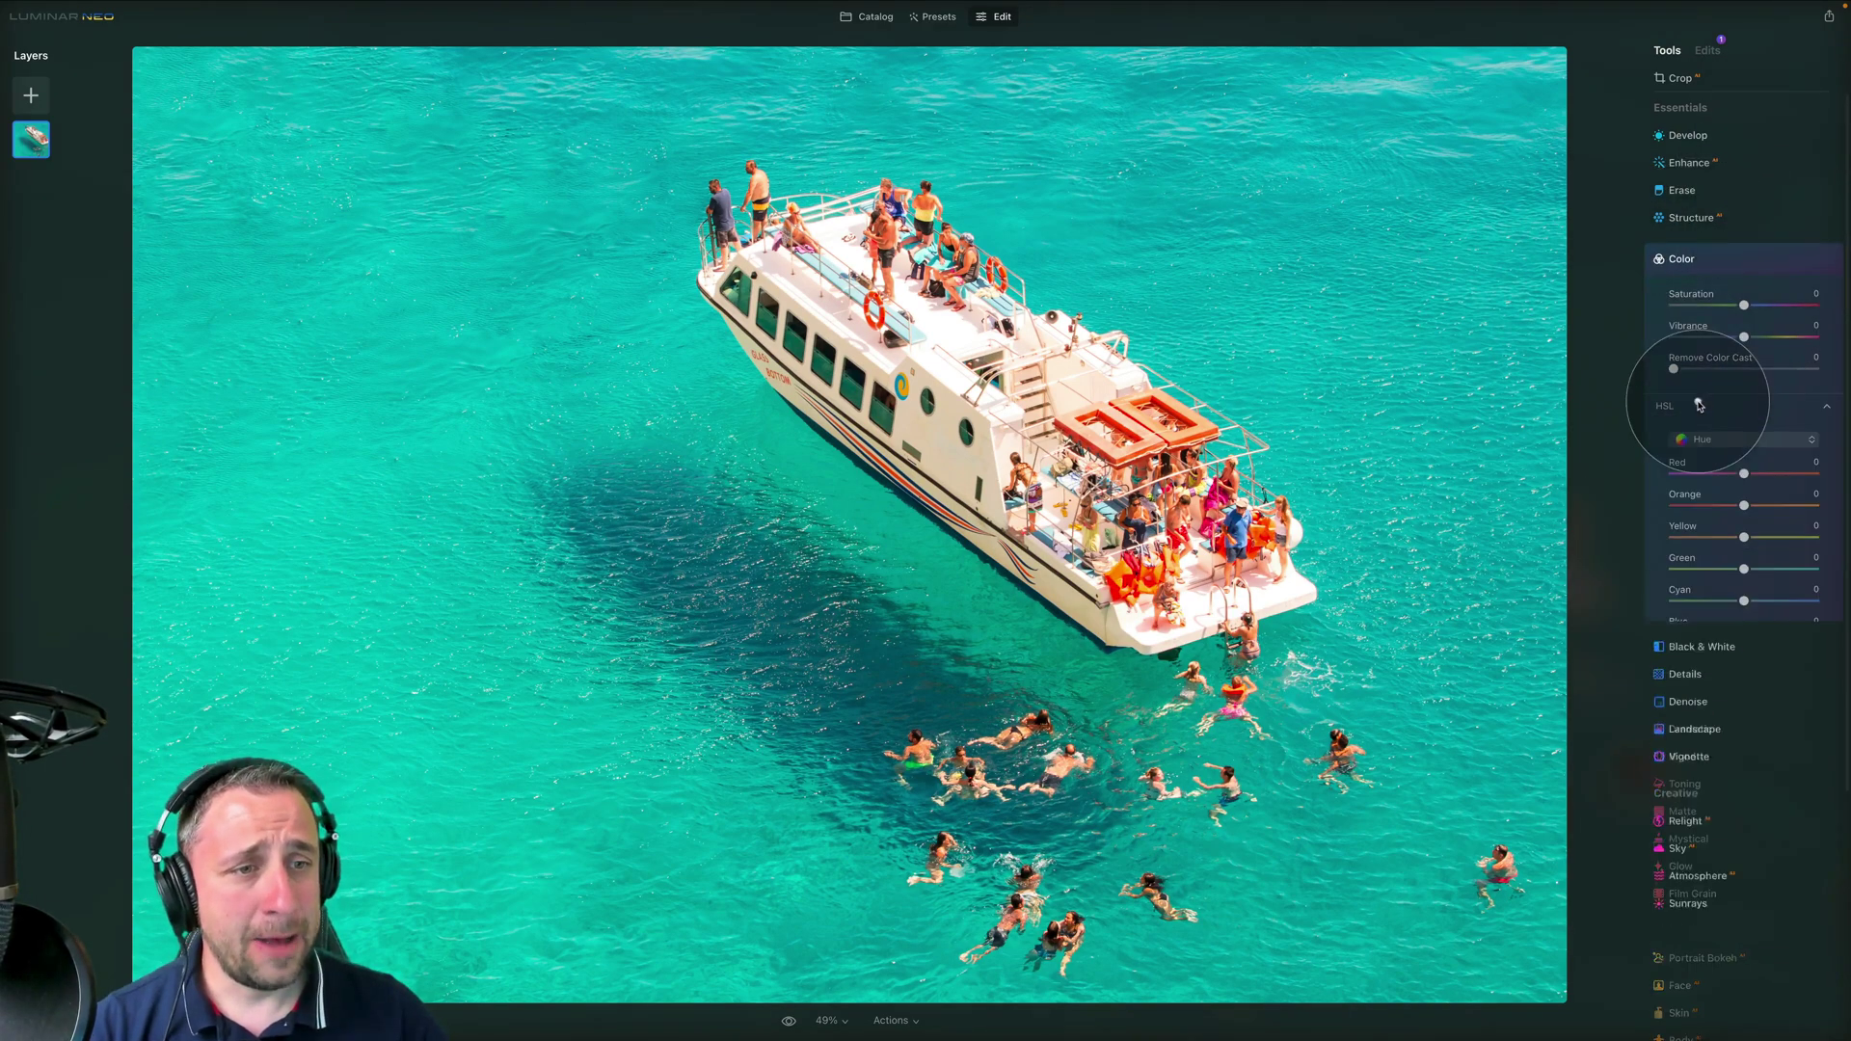
pyautogui.click(1712, 601)
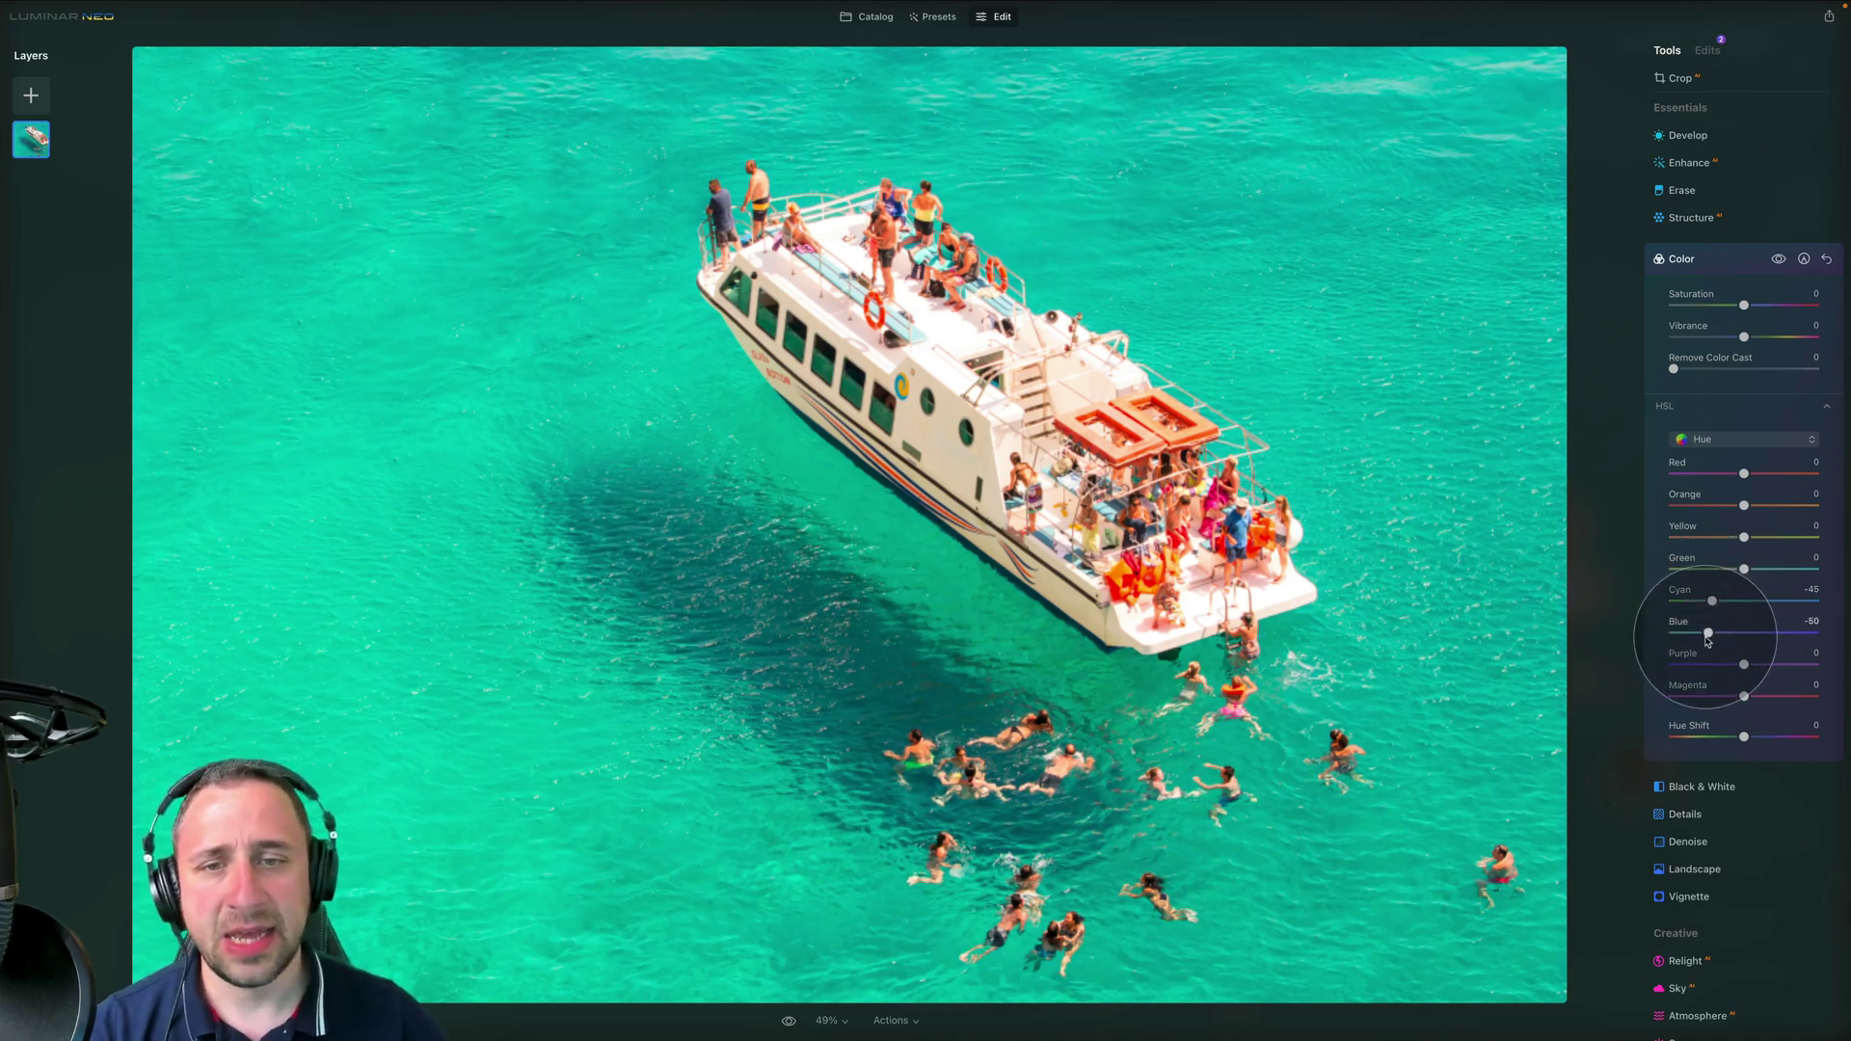
pyautogui.click(1714, 634)
pyautogui.click(1758, 505)
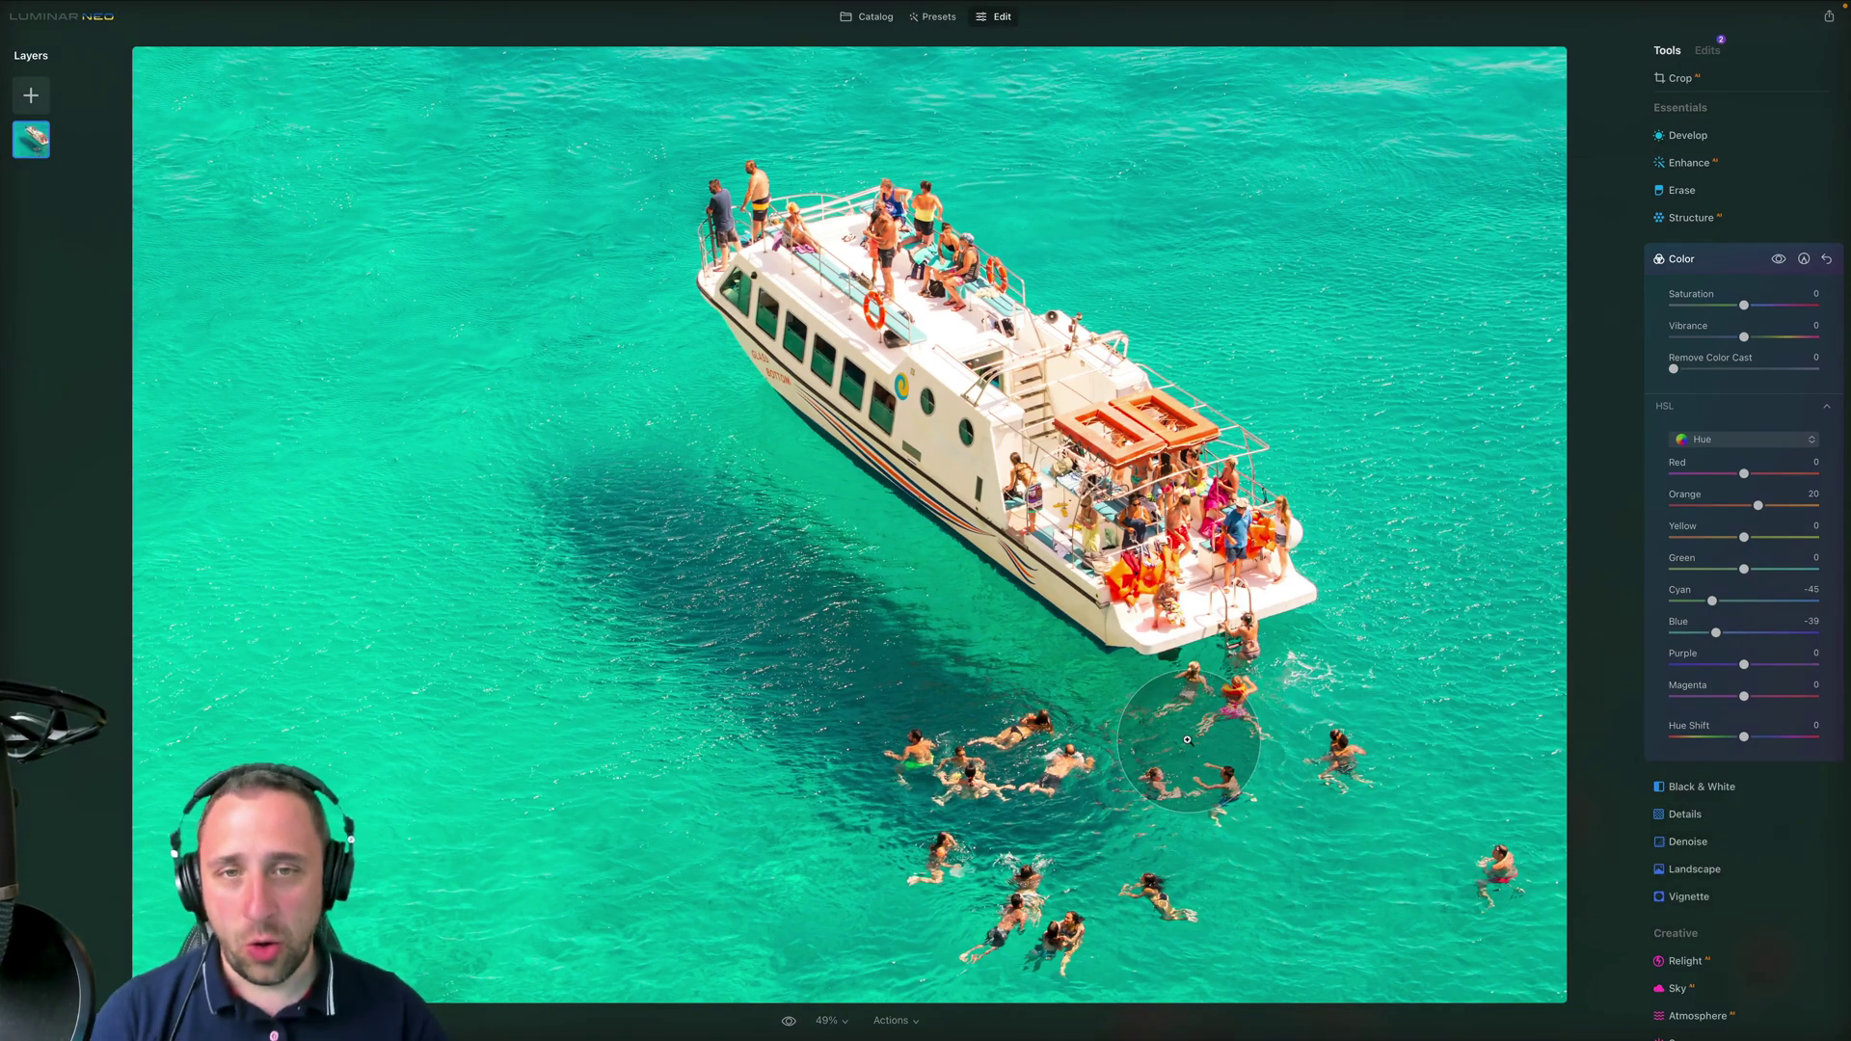
# - Compare the edit against the original, then switch to the Presets view
pyautogui.click(788, 1021)
pyautogui.click(787, 1021)
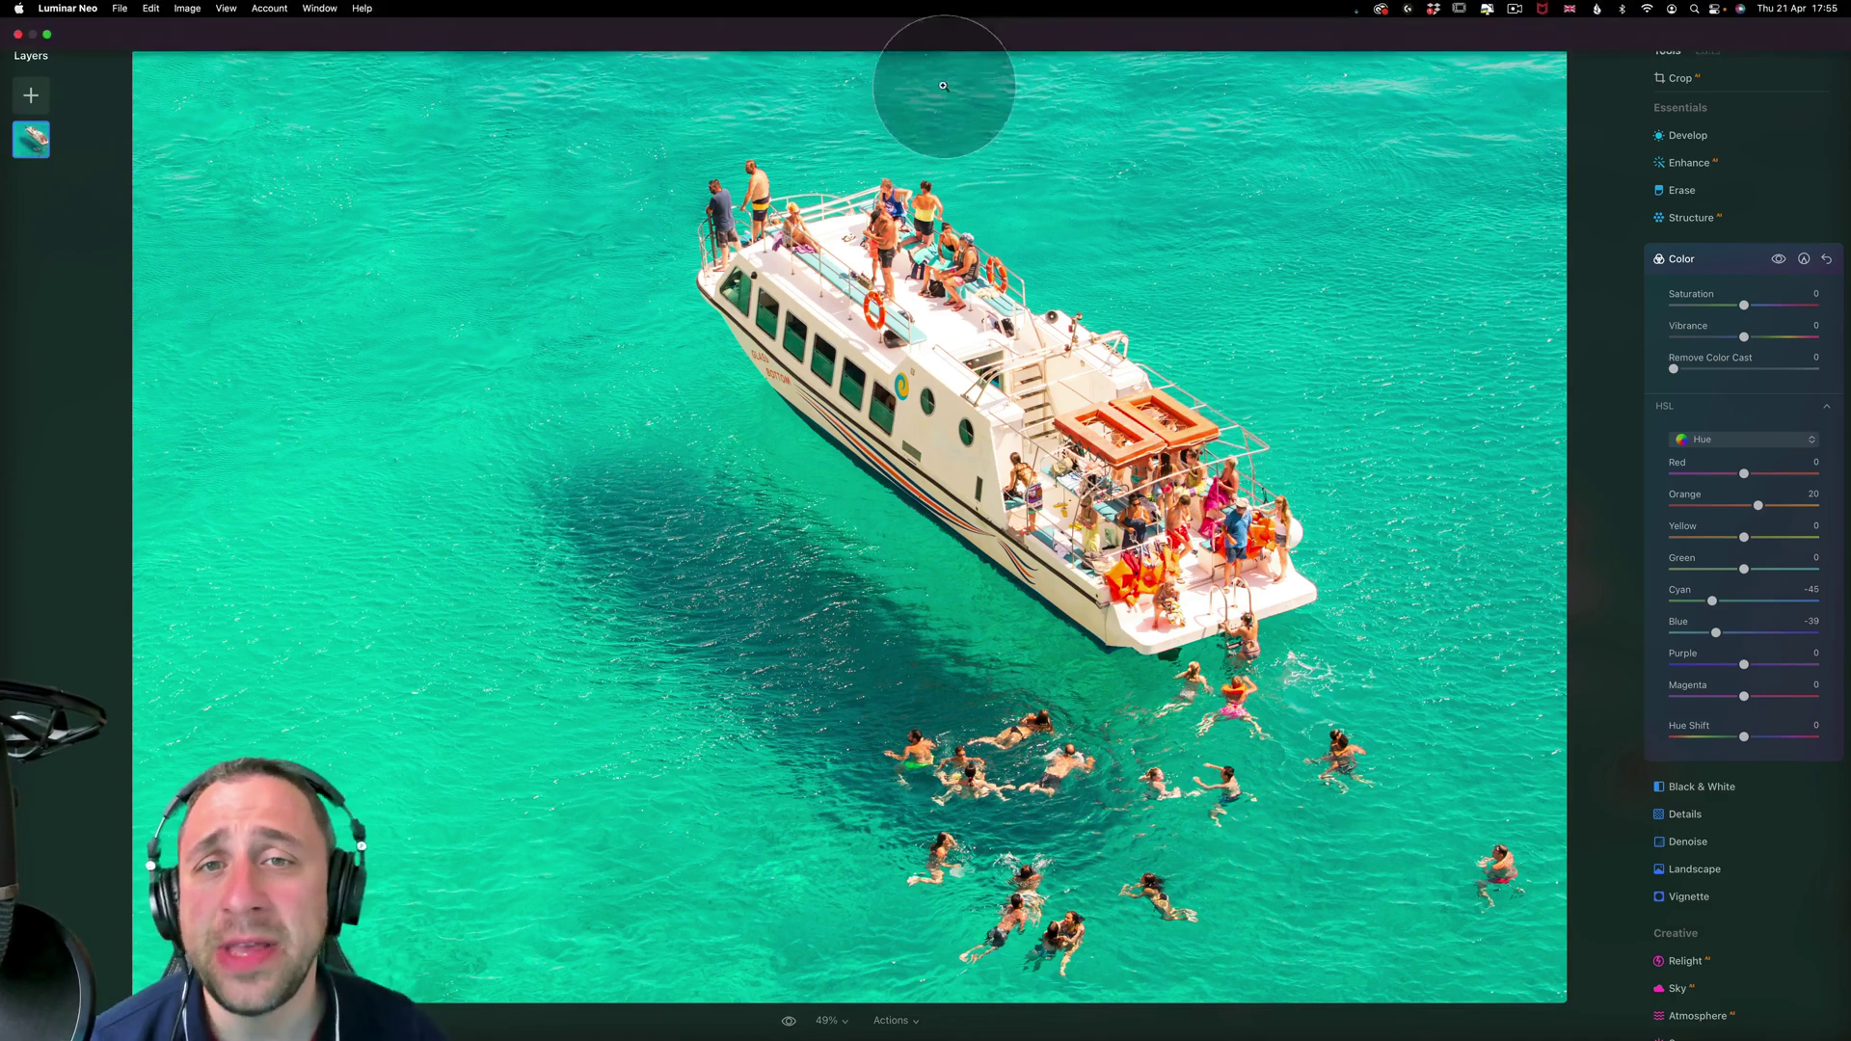
pyautogui.click(943, 25)
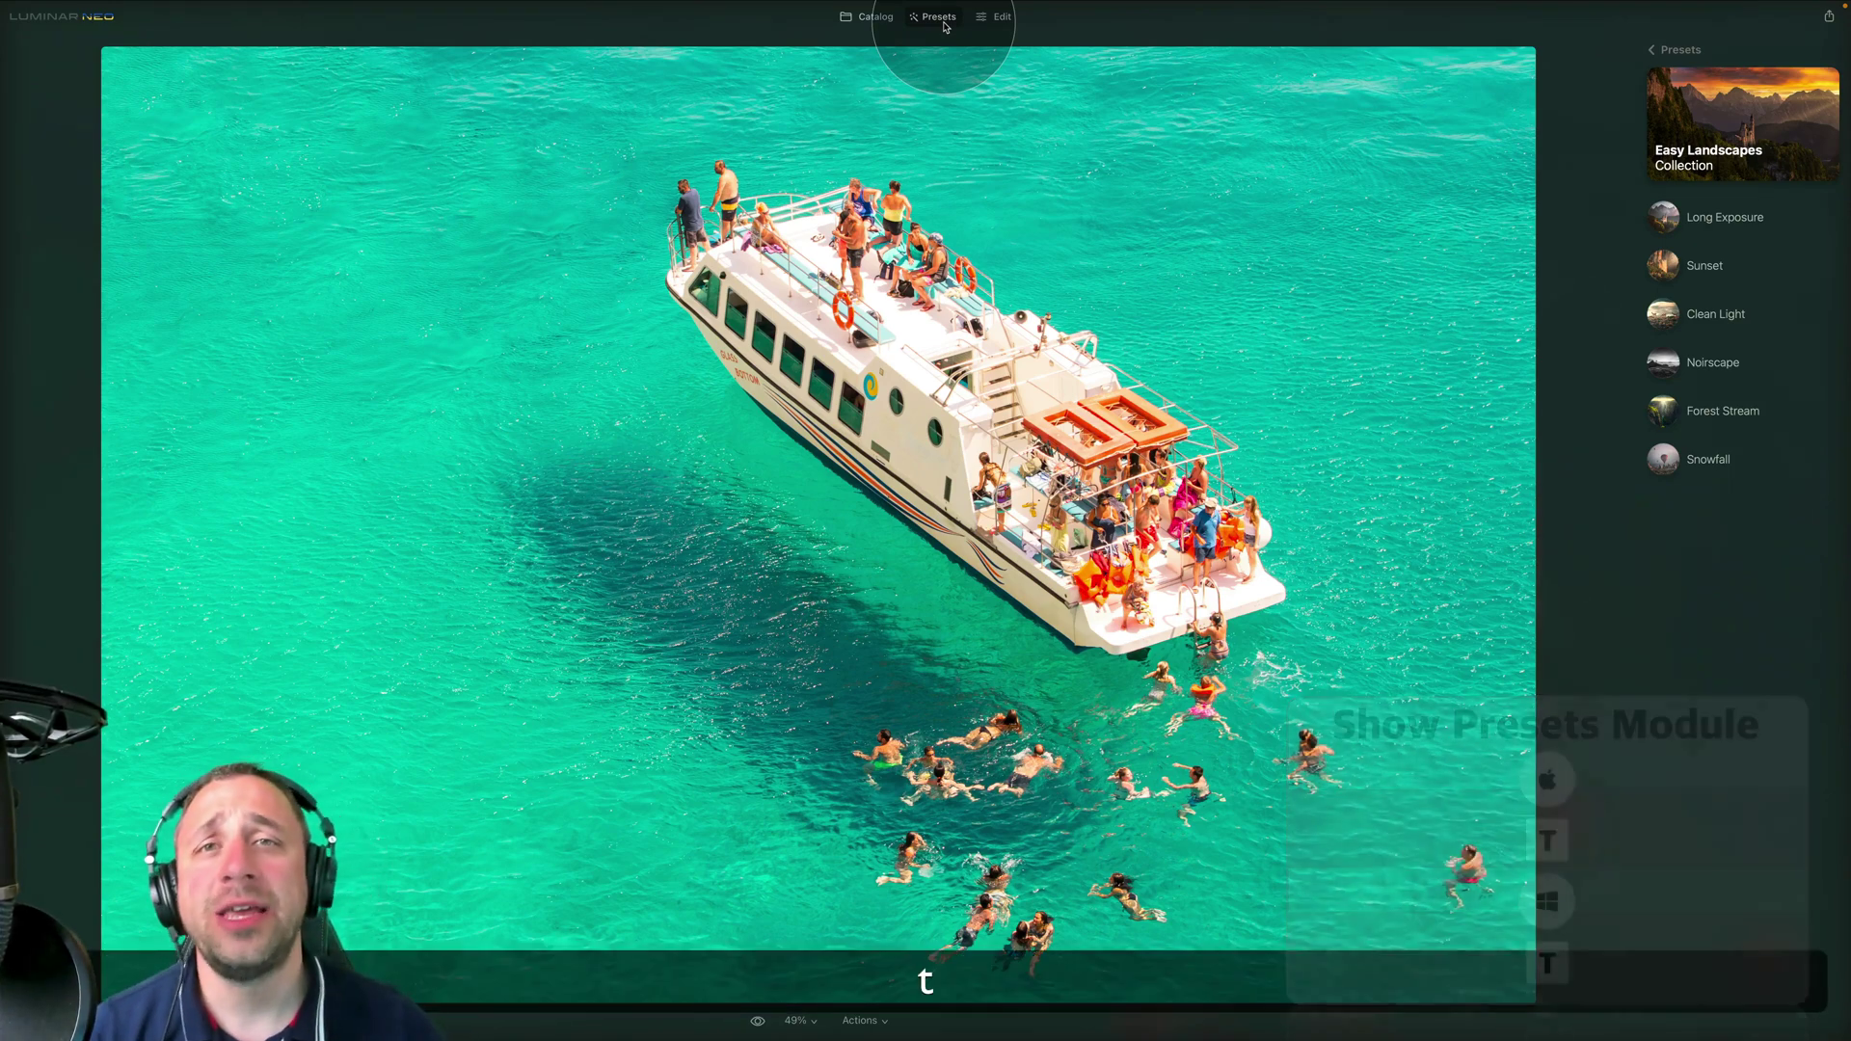
pyautogui.press('e')
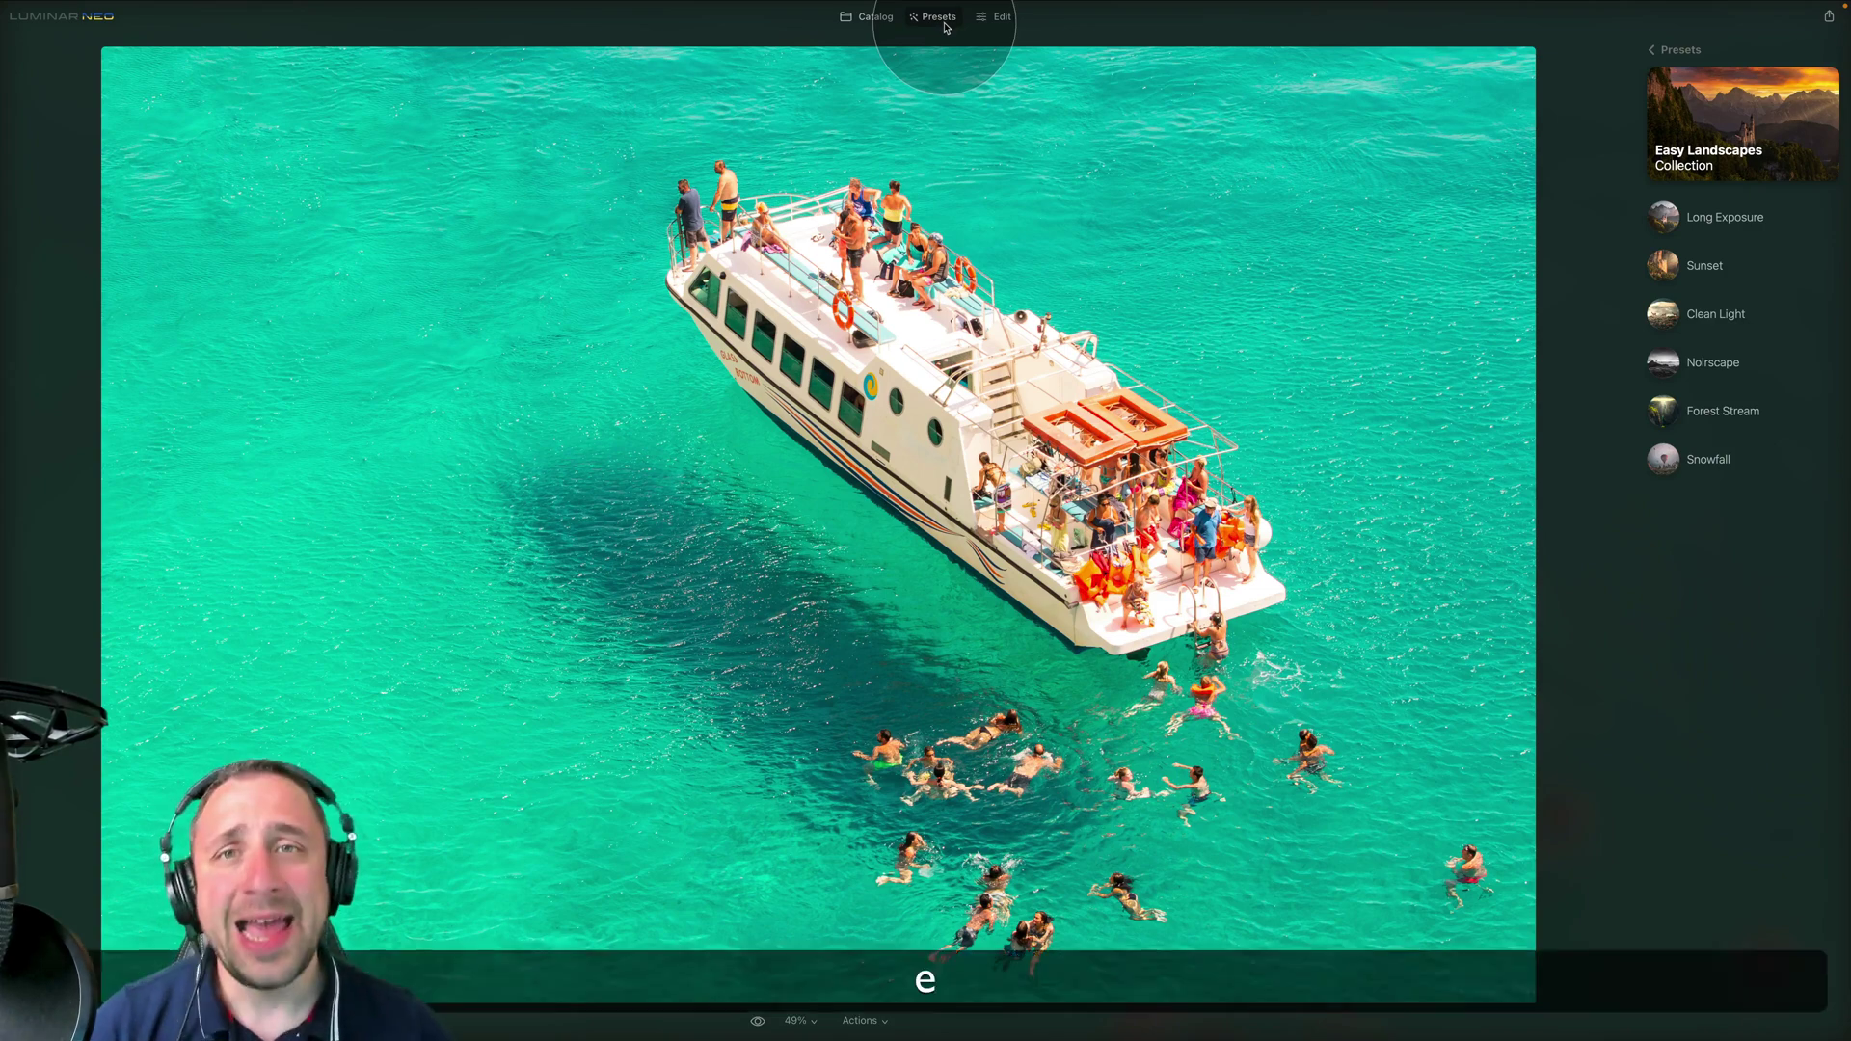
pyautogui.press('t')
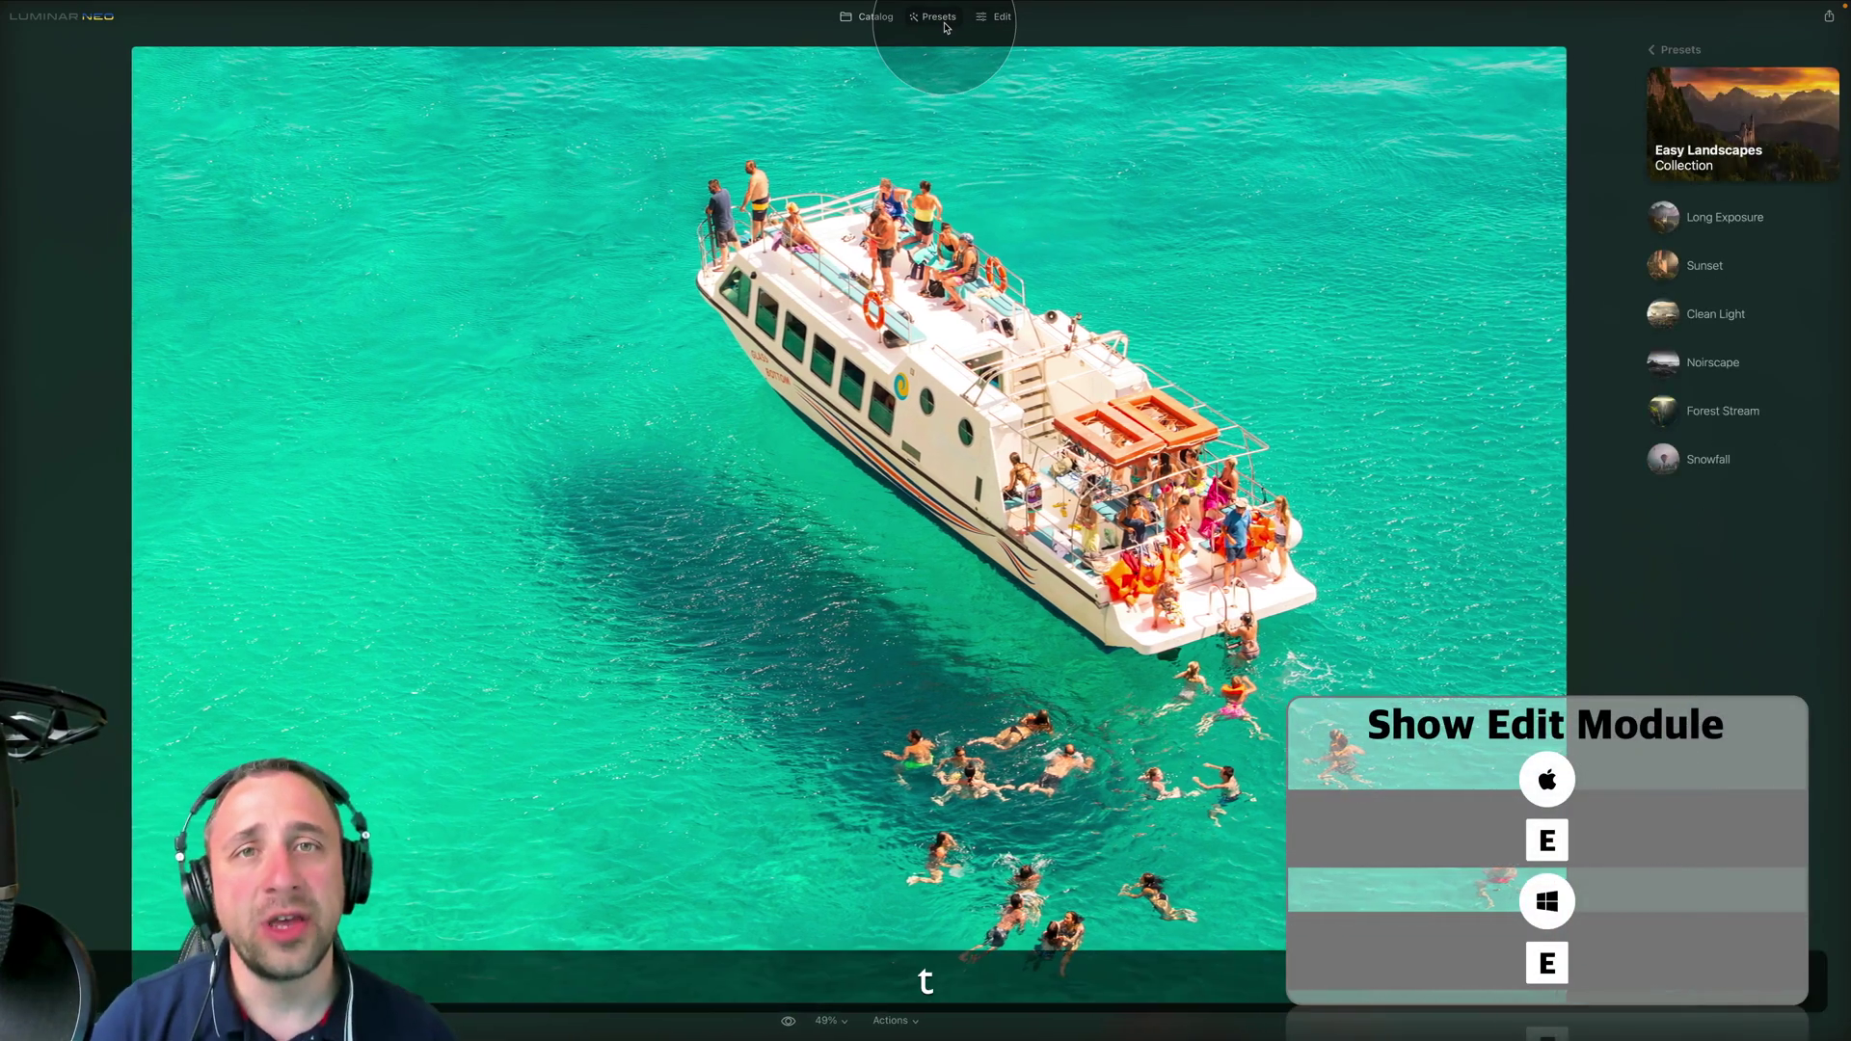
pyautogui.press('e')
pyautogui.press('t')
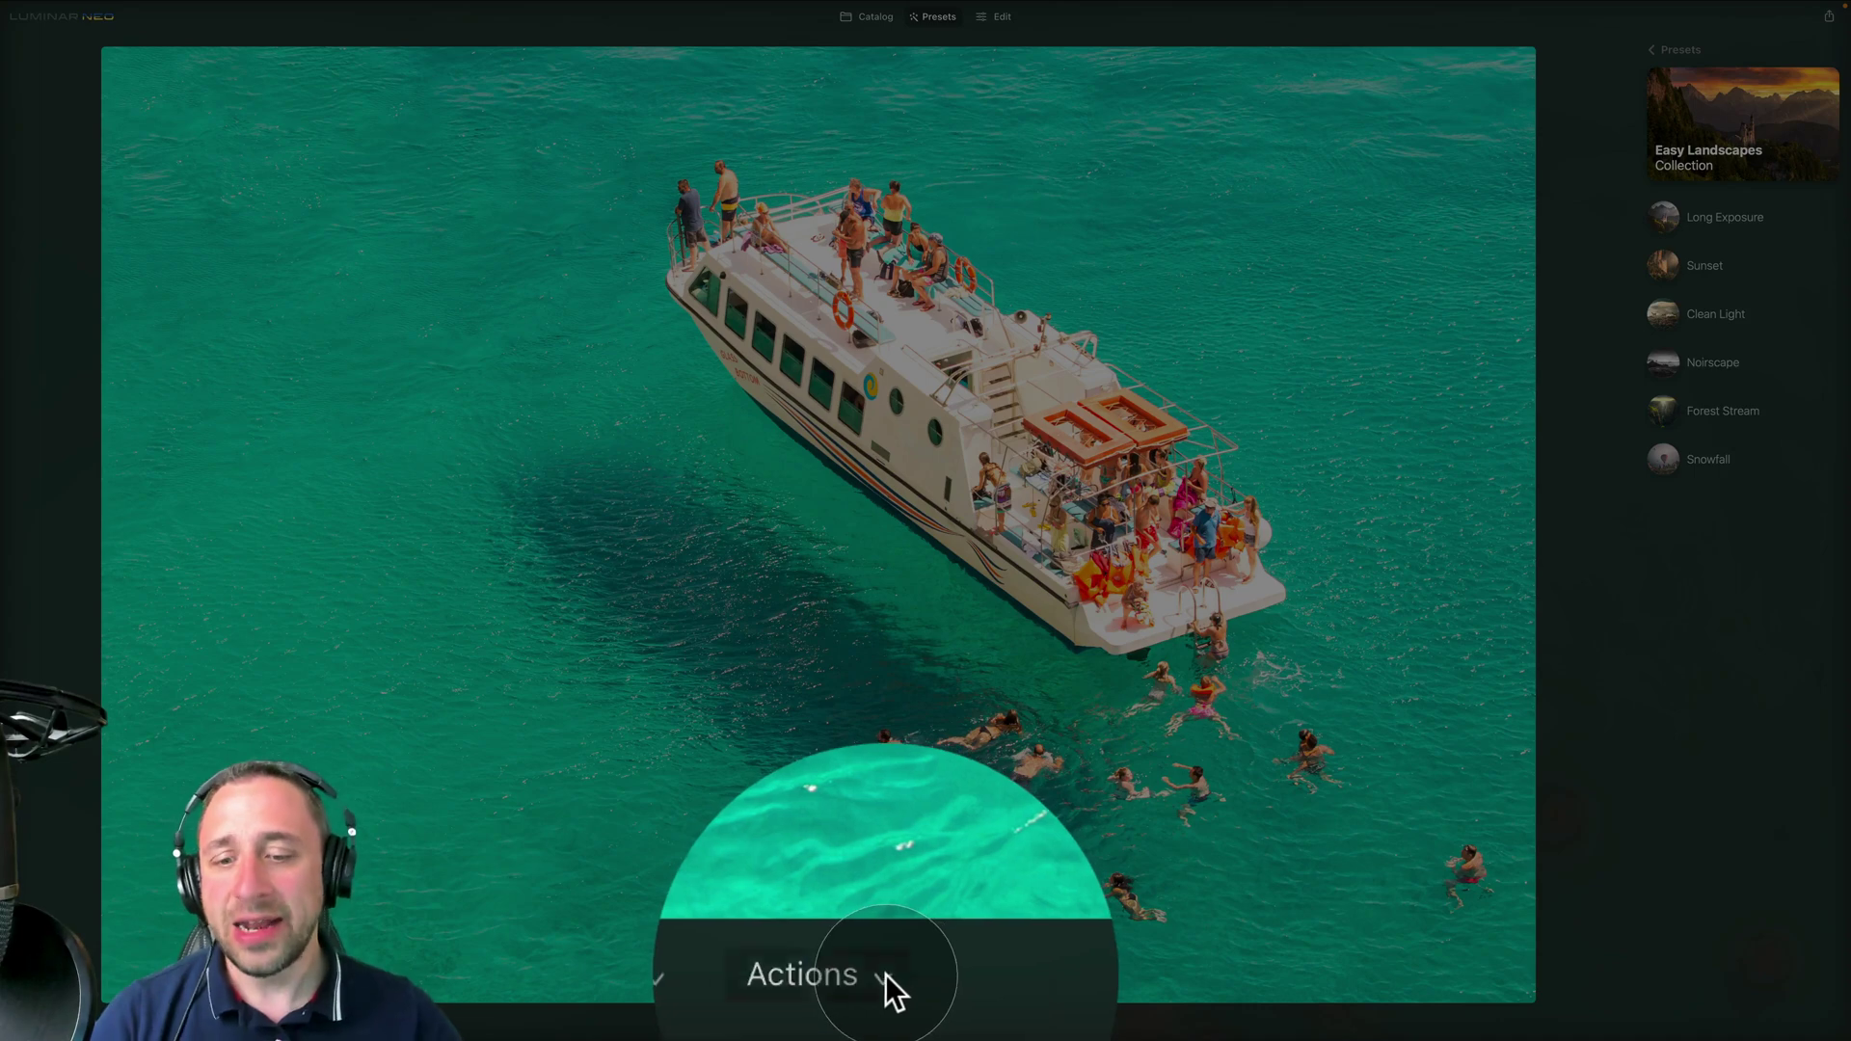
# - Save the current edits as a preset named 'Orange and Teal', then go back to the top-level presets
pyautogui.click(888, 984)
pyautogui.click(921, 986)
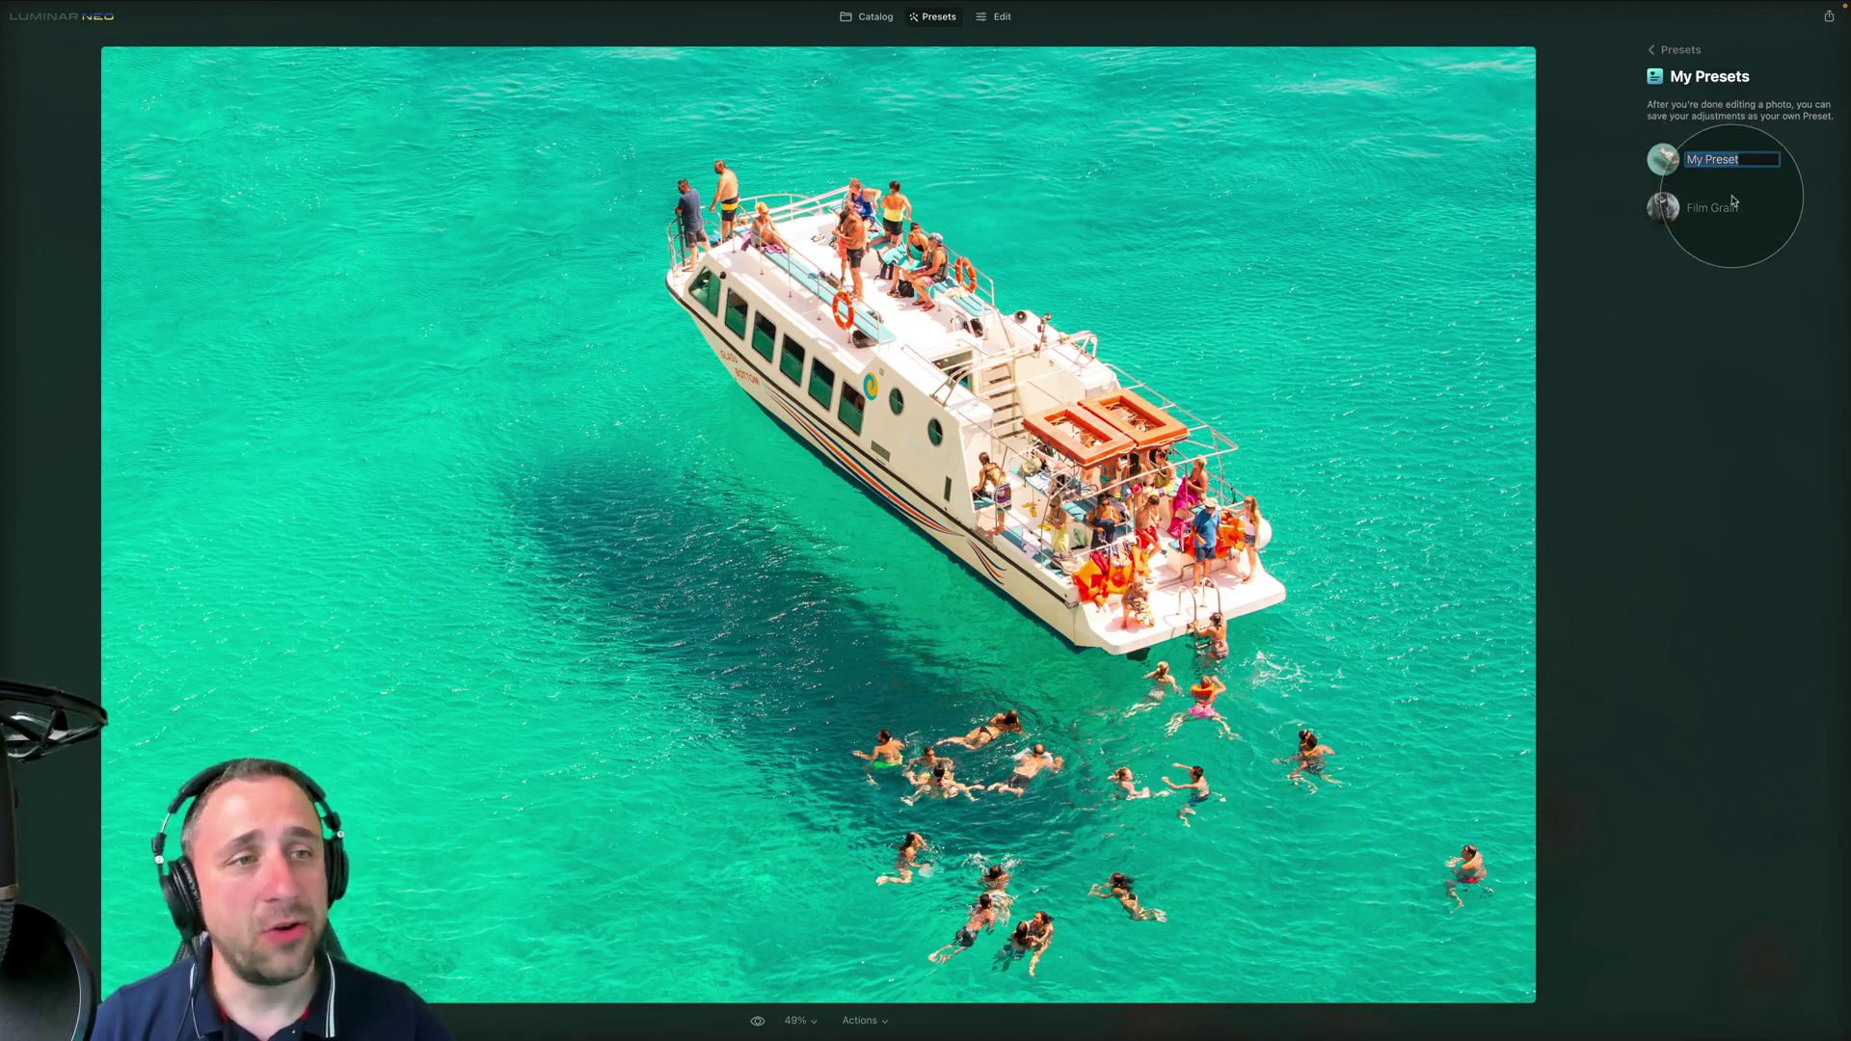
pyautogui.press('shift')
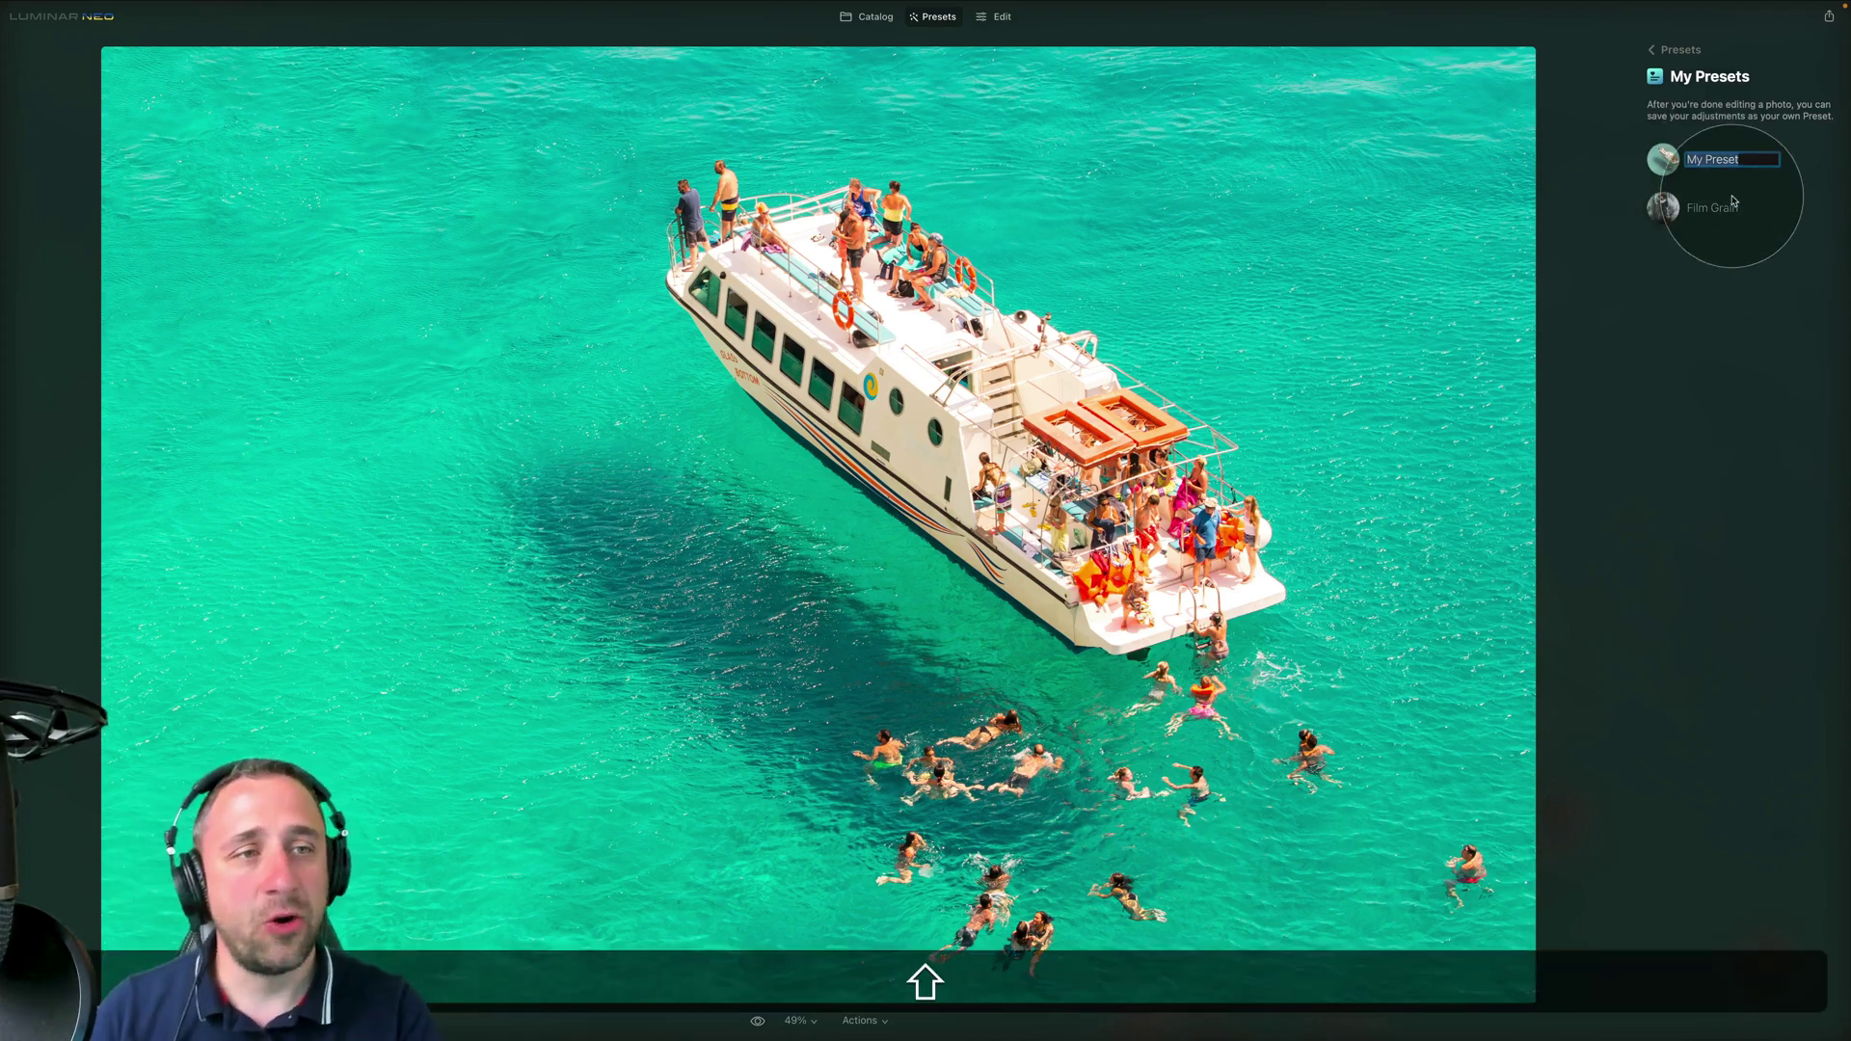
pyautogui.write('Orange and Teal')
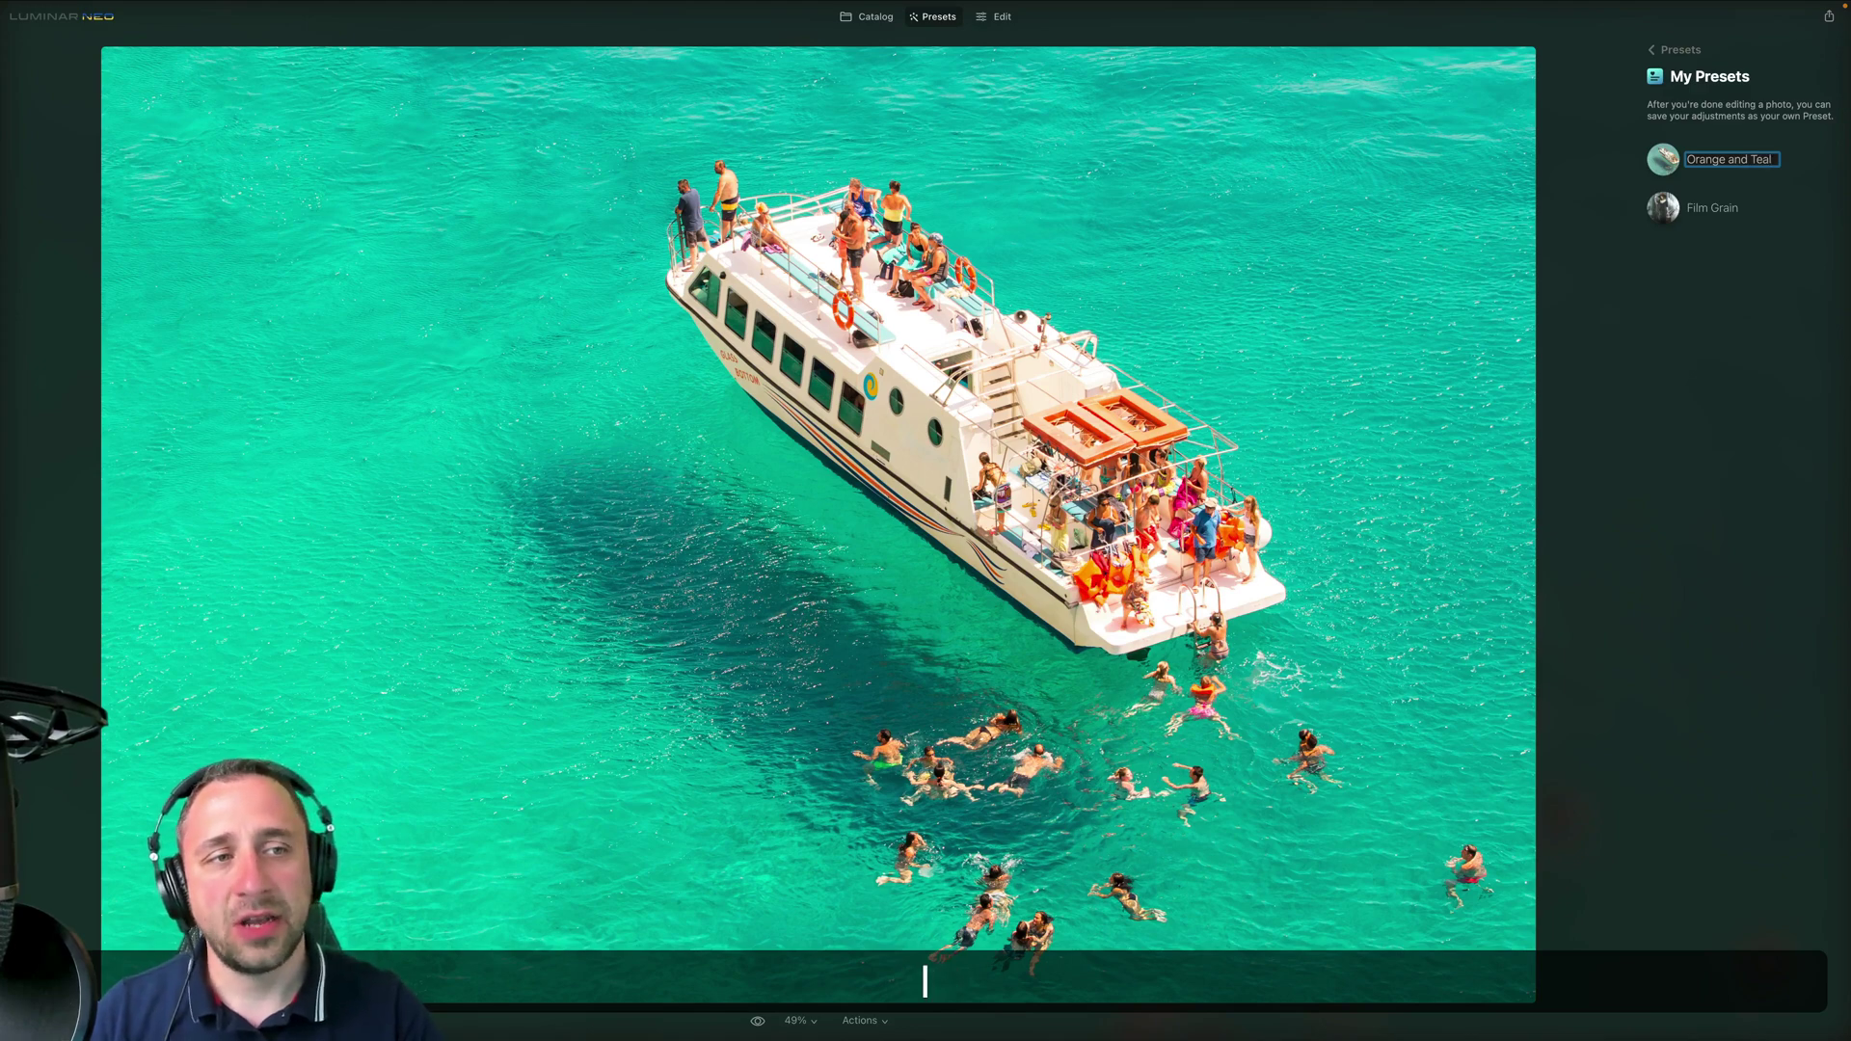
pyautogui.press('Return')
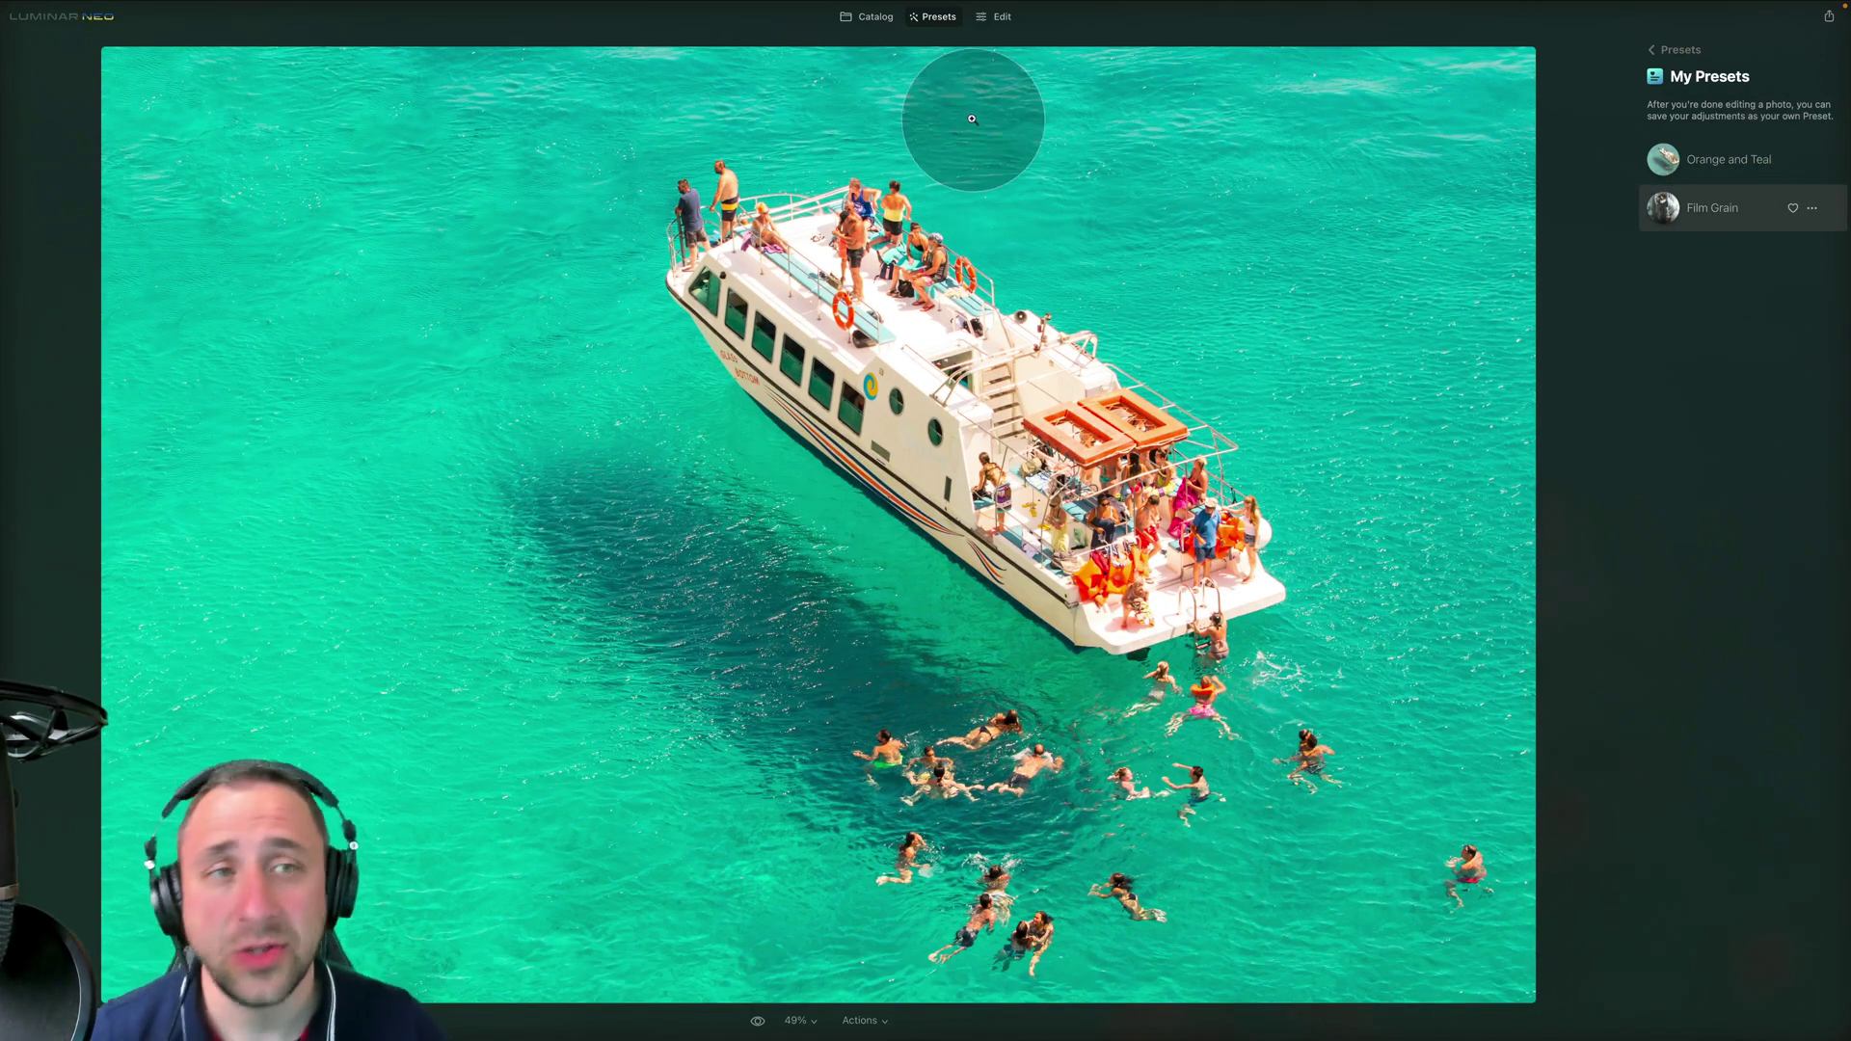
pyautogui.click(1655, 54)
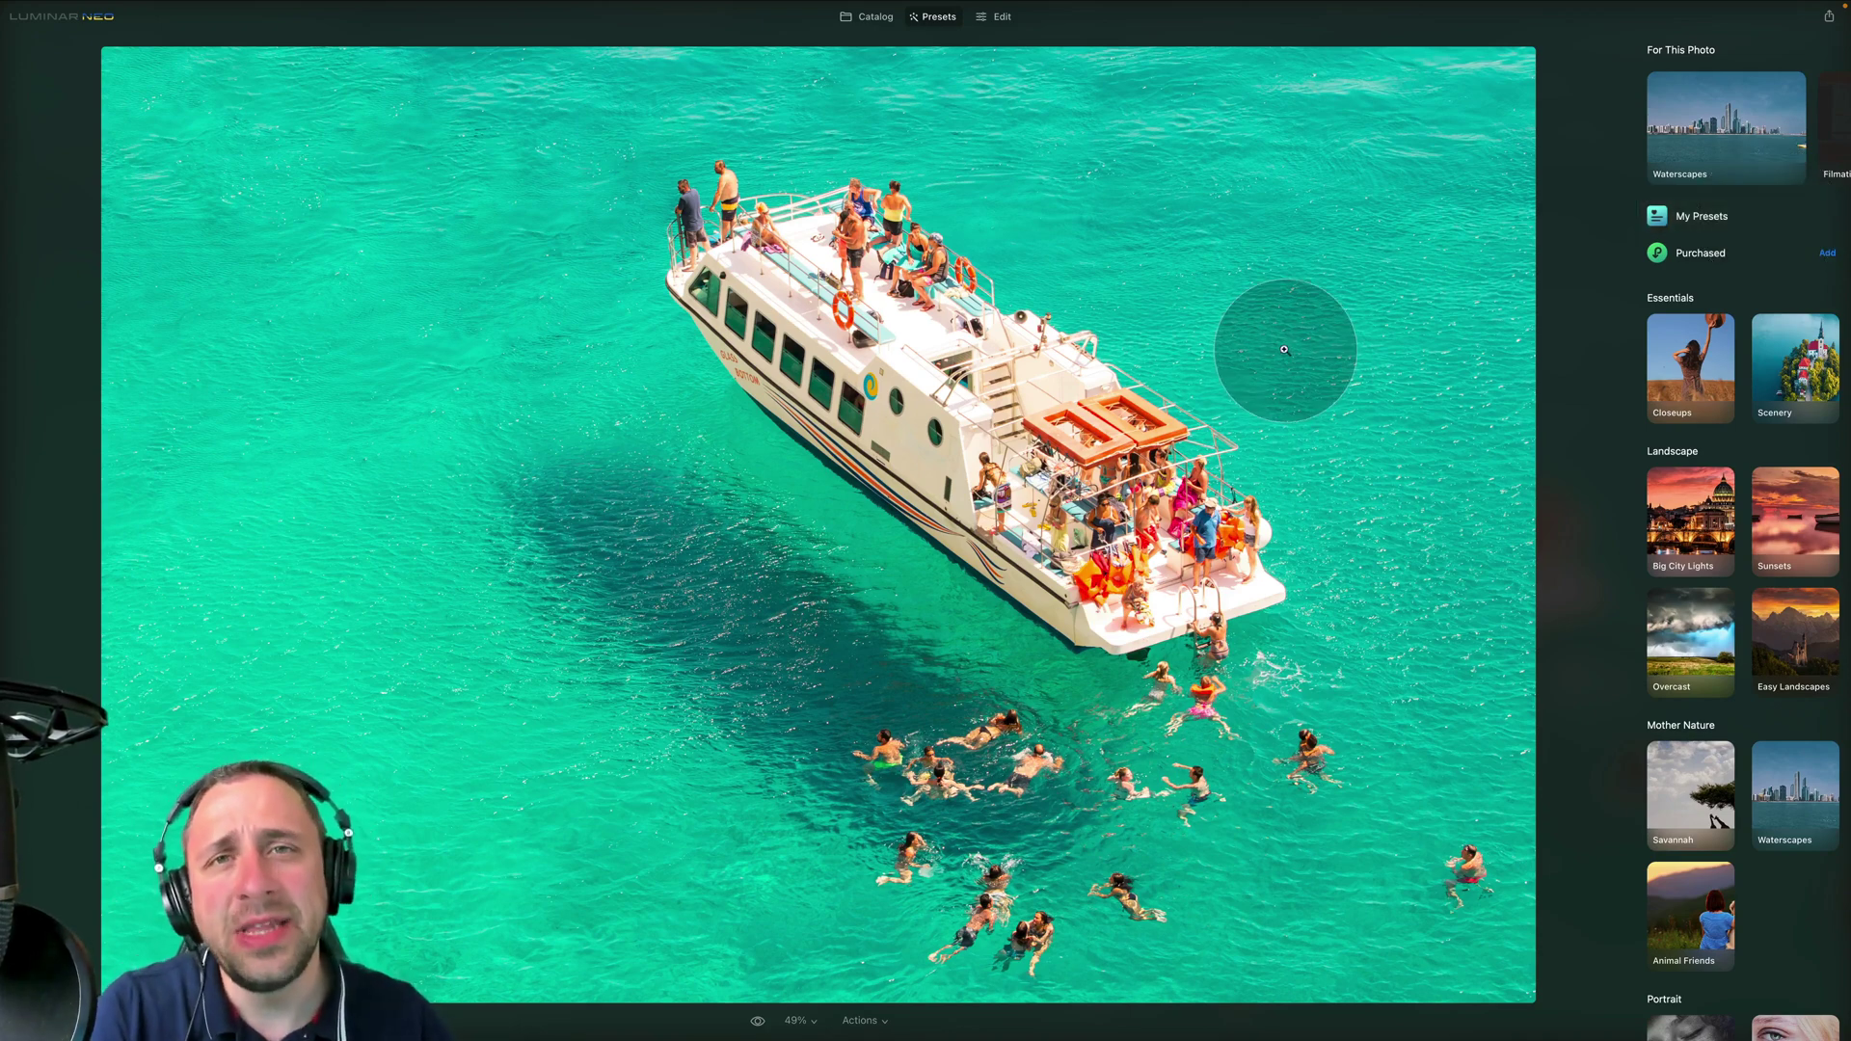
pyautogui.click(877, 1020)
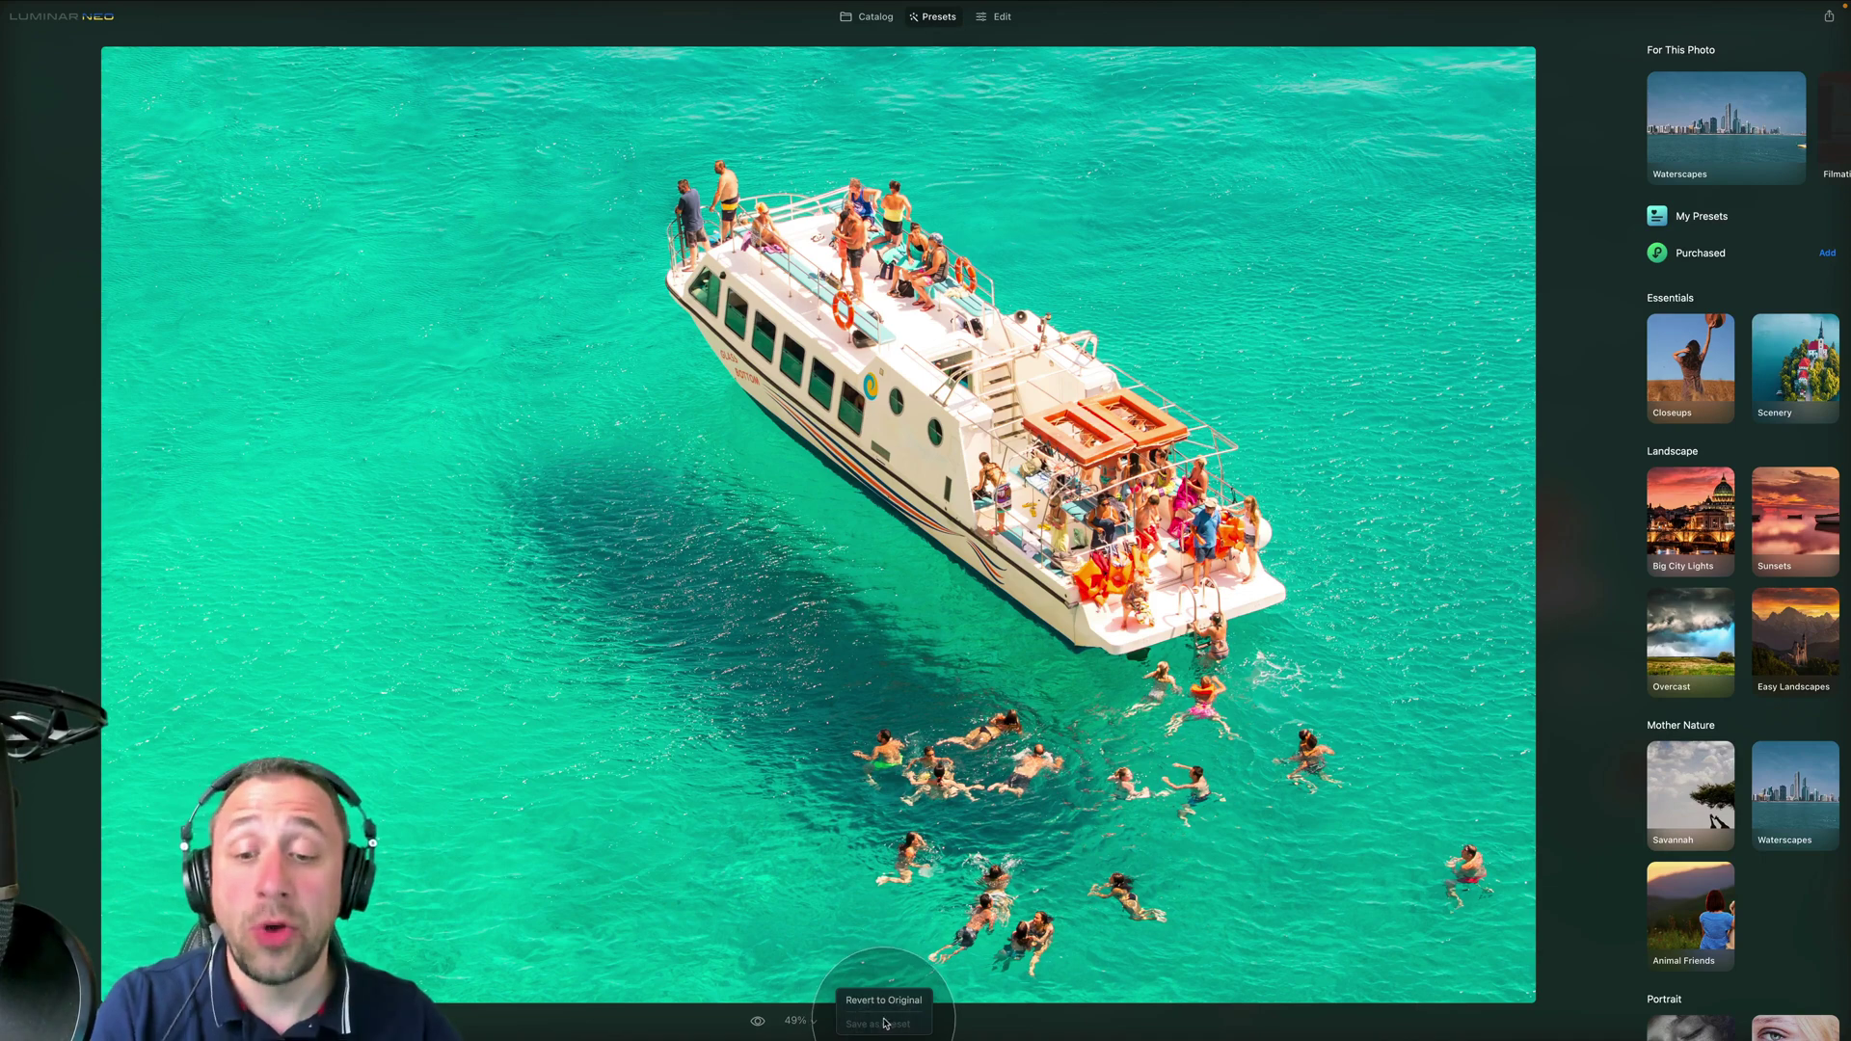
pyautogui.click(1039, 1030)
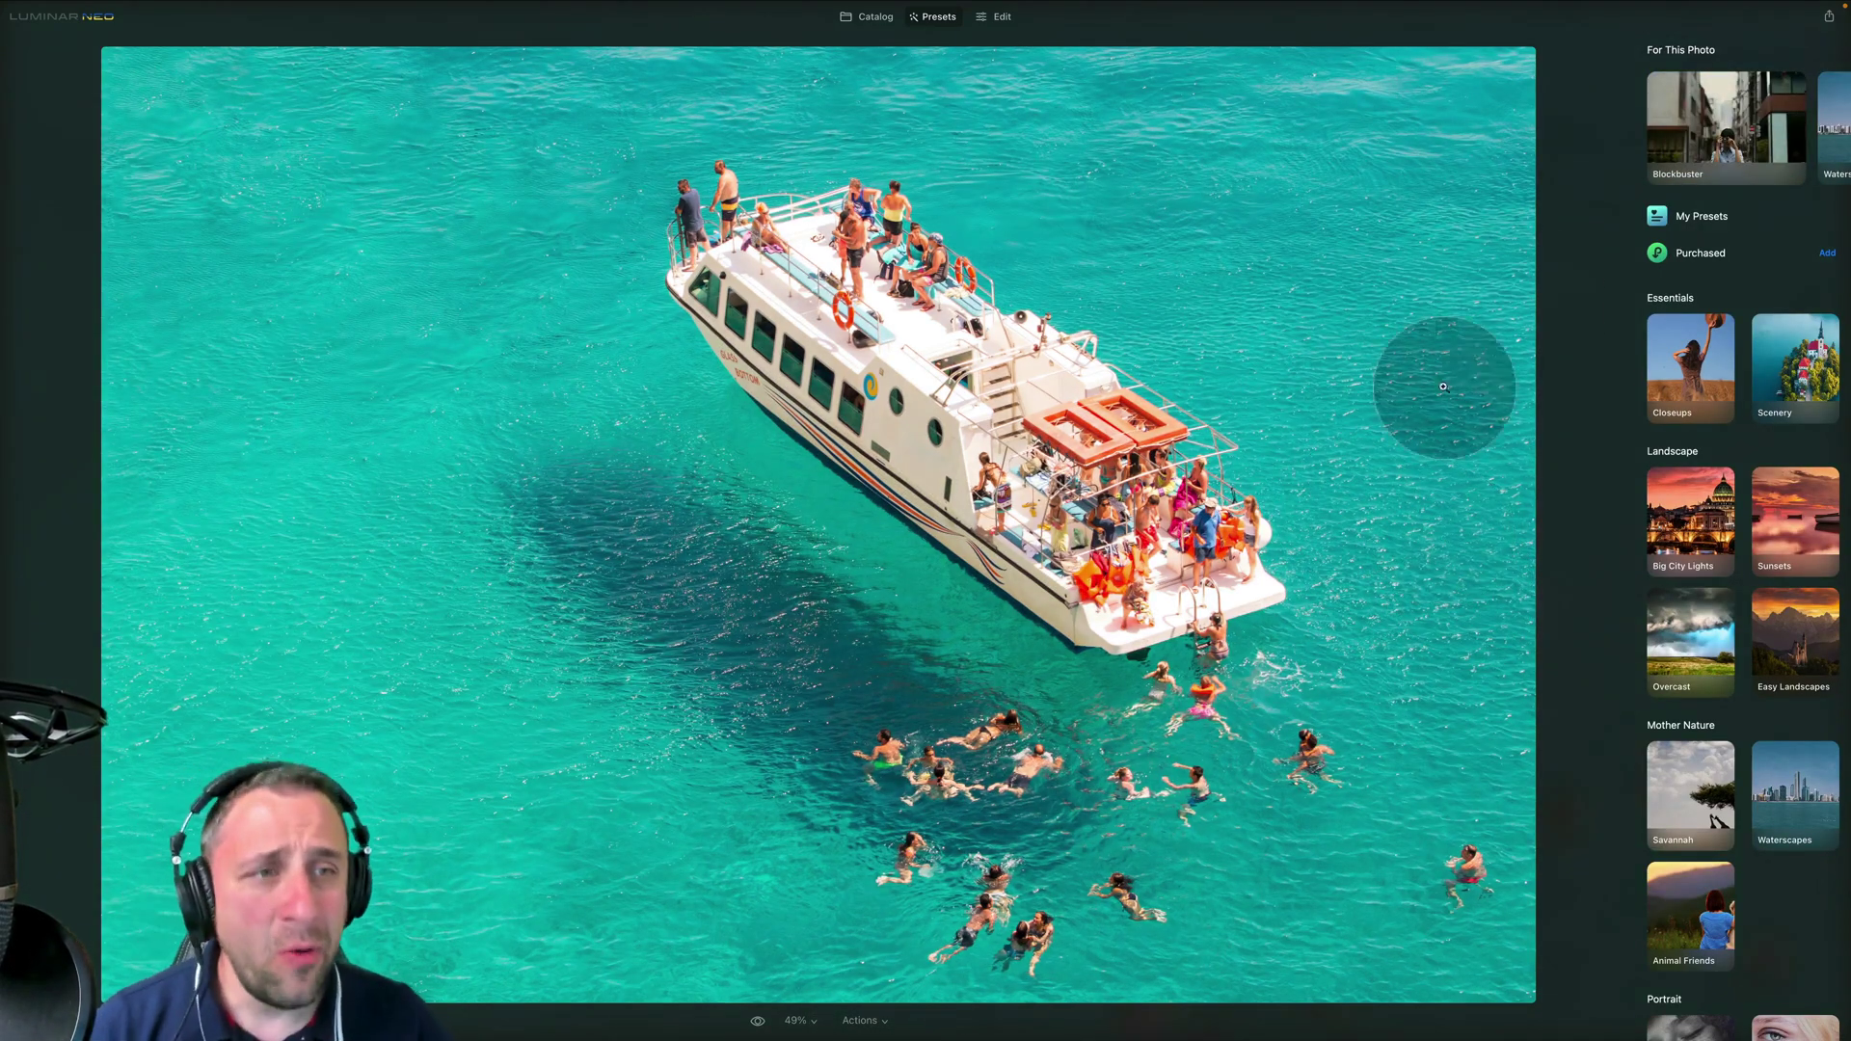
# - Apply the 'Orange and Teal' preset from My Presets to the boat photo
pyautogui.click(1745, 218)
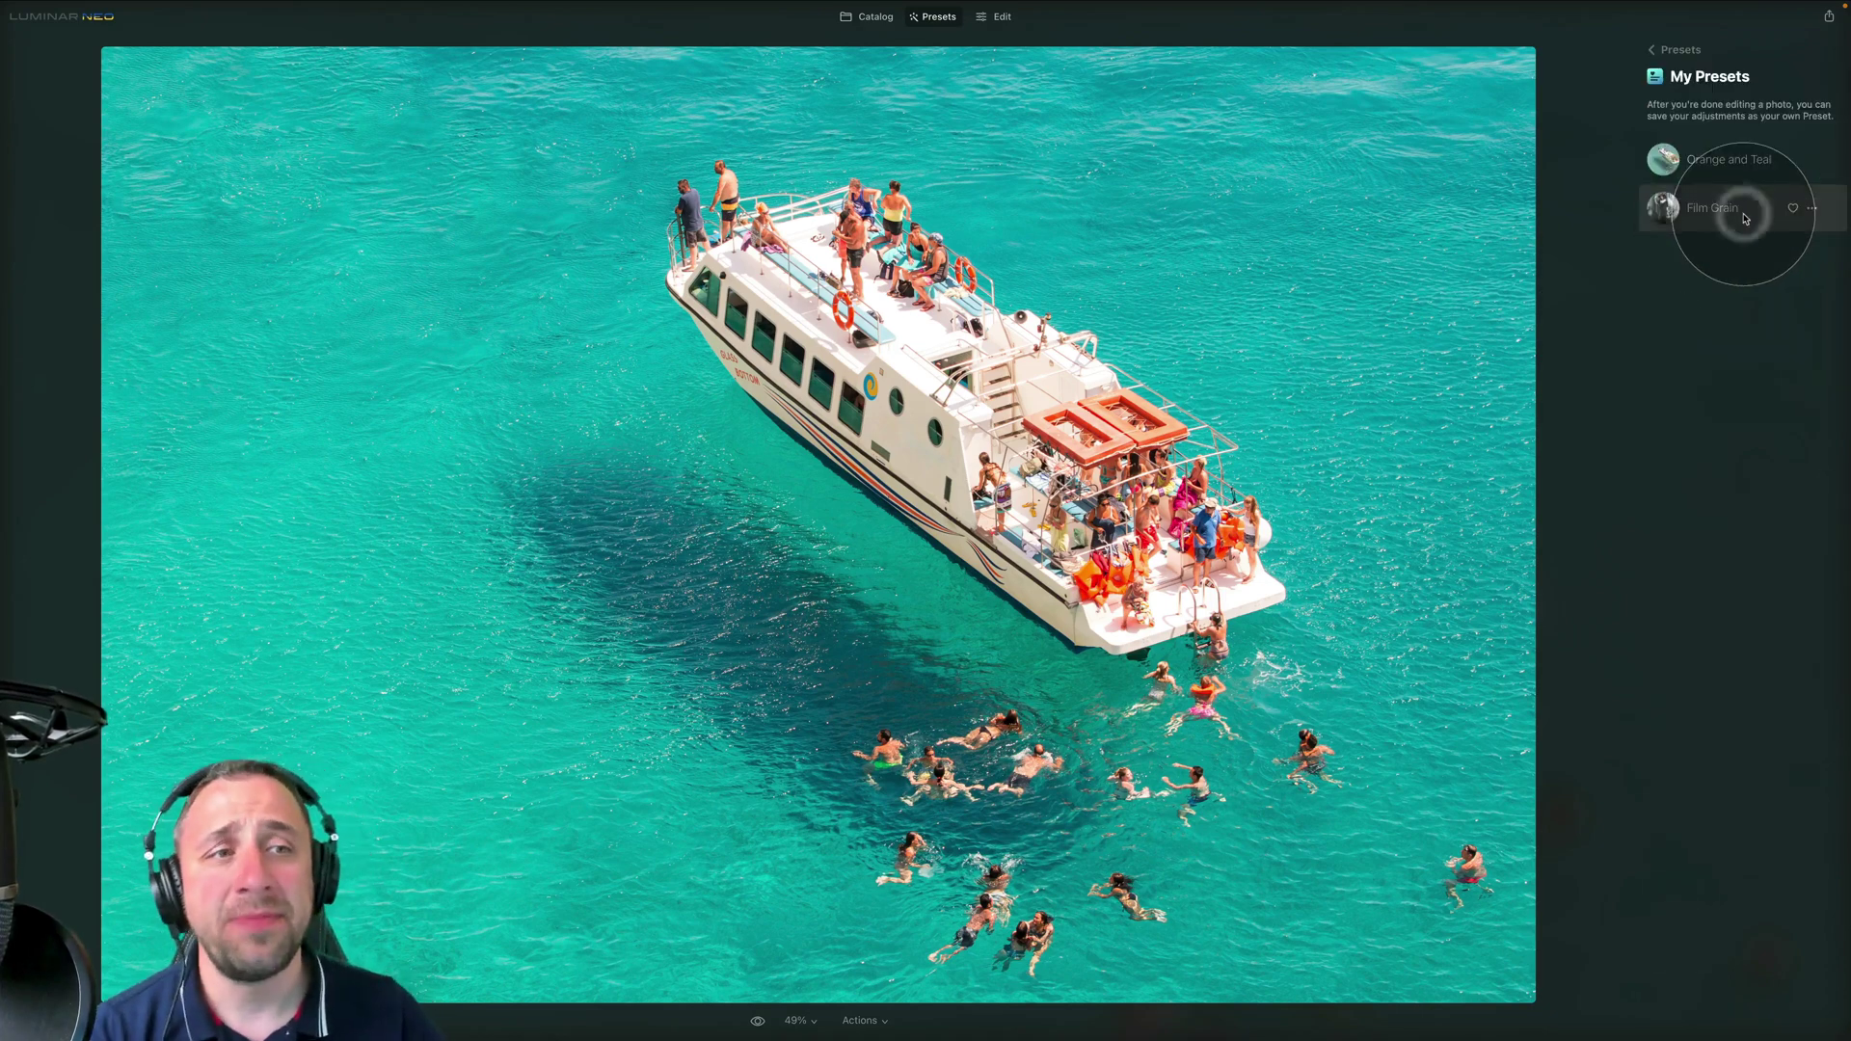
pyautogui.click(1745, 162)
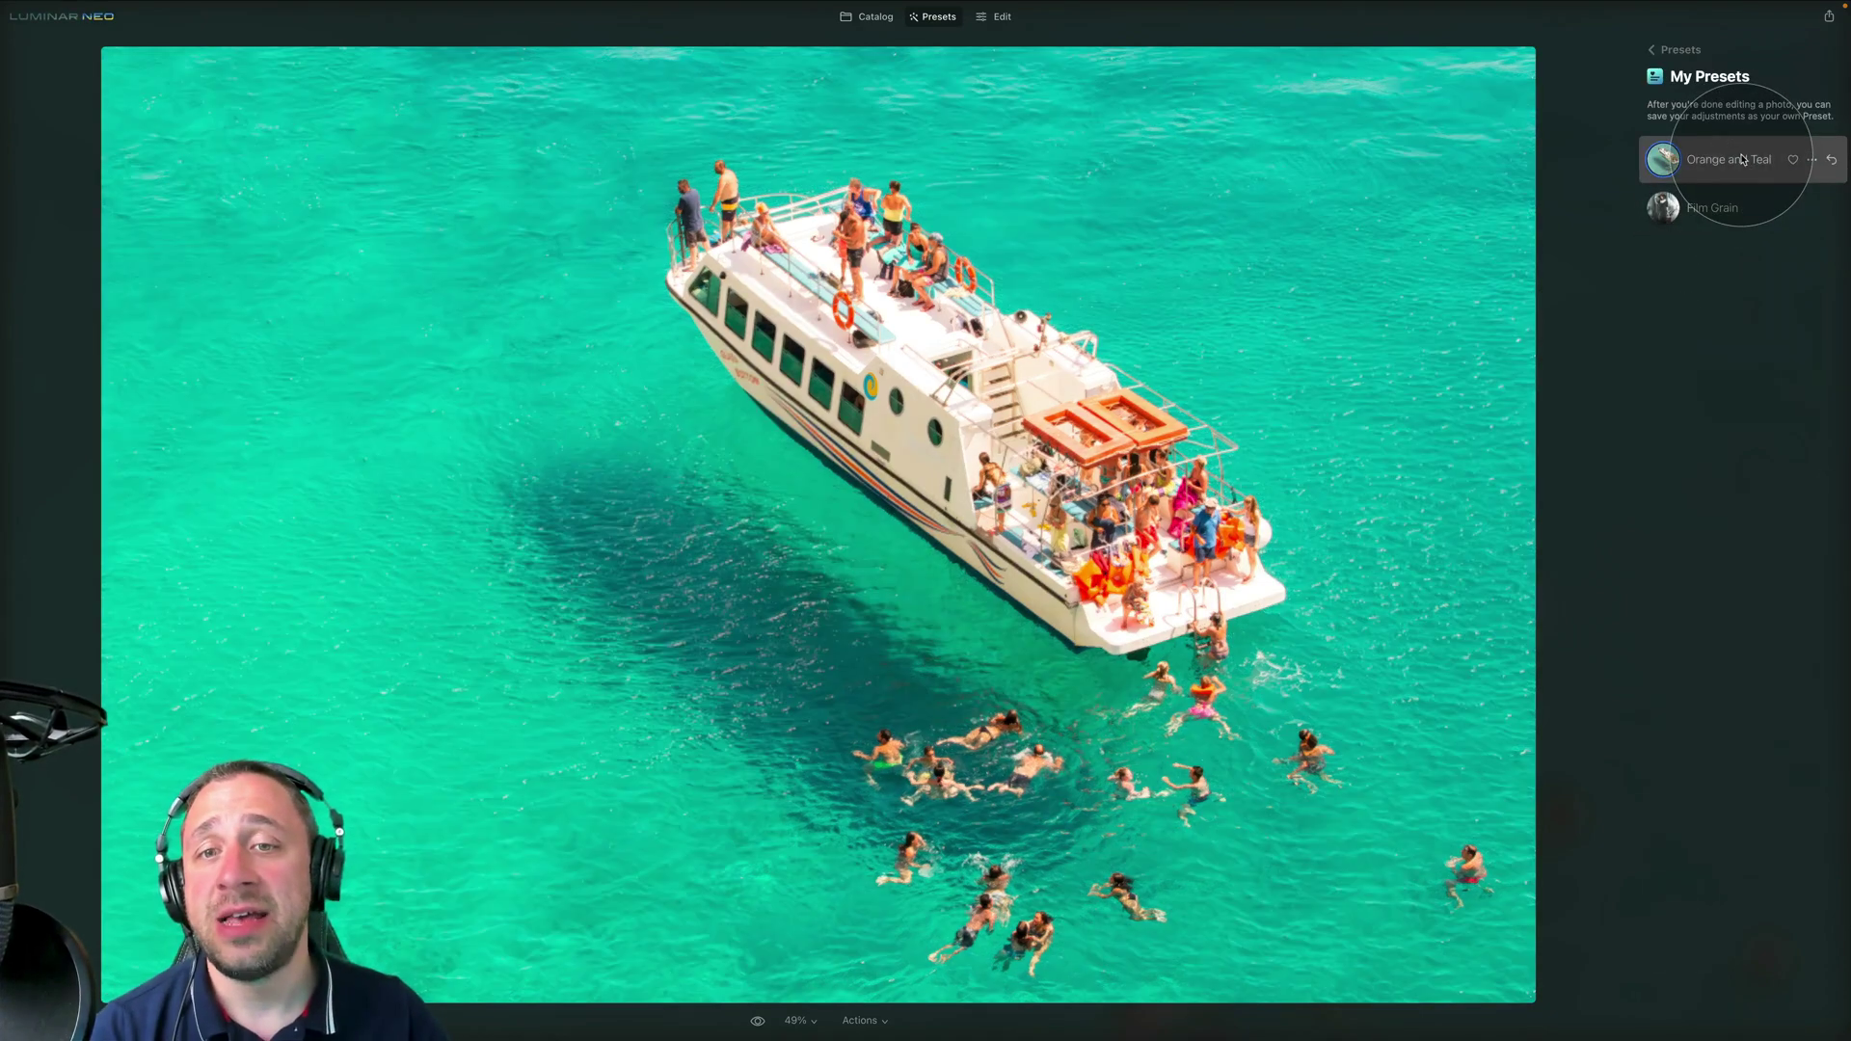